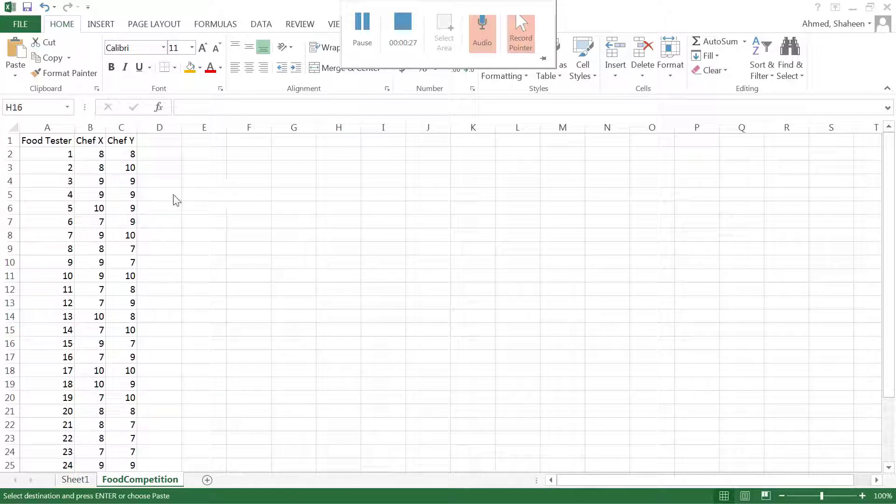
Review the data by selecting the Chef X and Chef Y score columns and the testers' rows
click(92, 141)
key(ctrl+shift+Down)
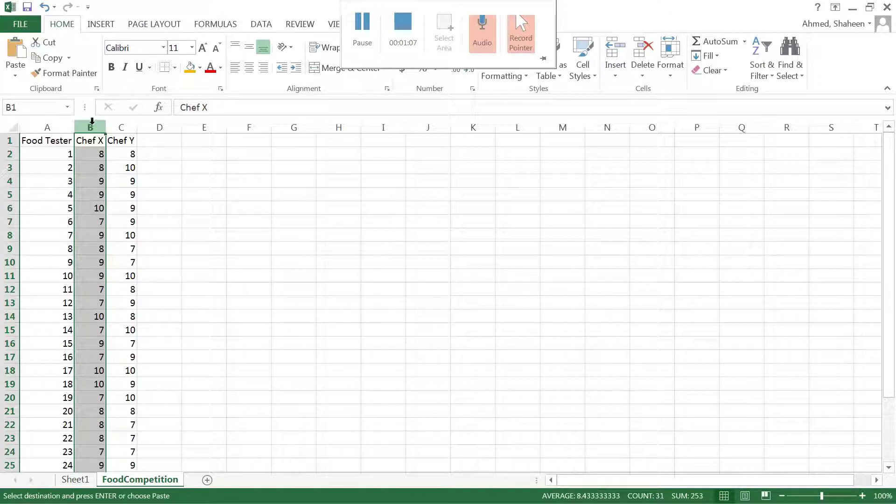
click(122, 127)
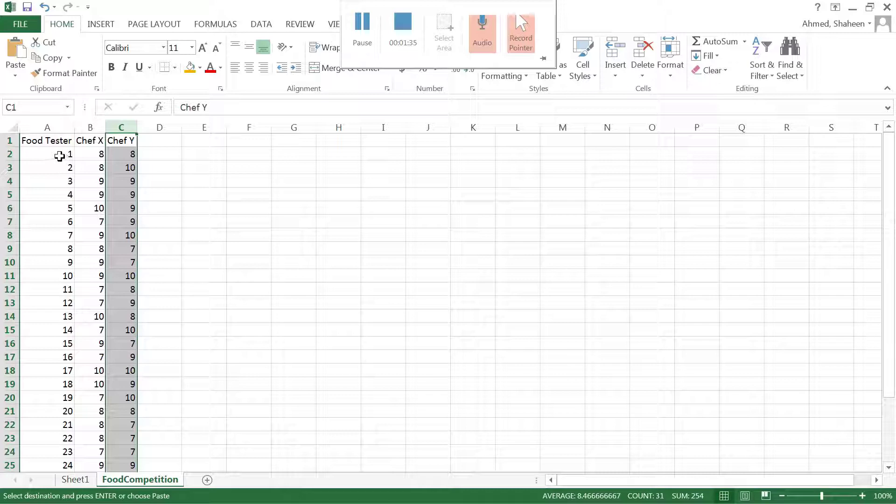
click(62, 156)
click(10, 154)
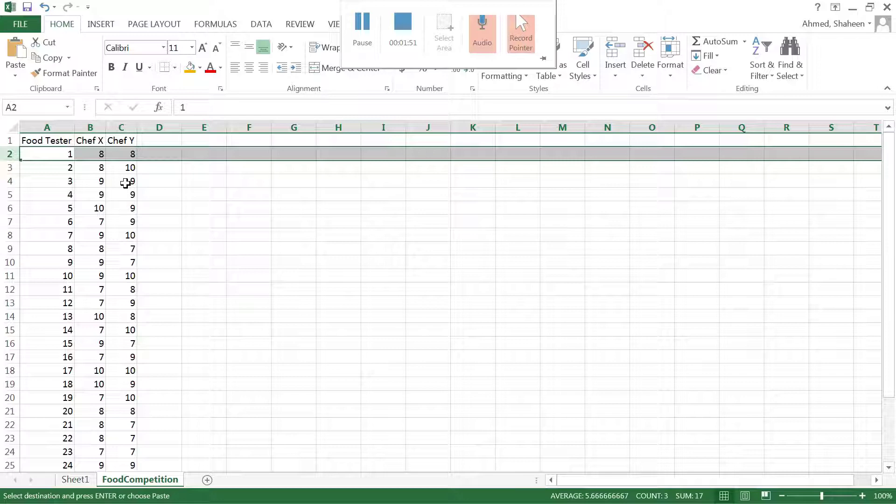
scroll(56, 194, down, 1)
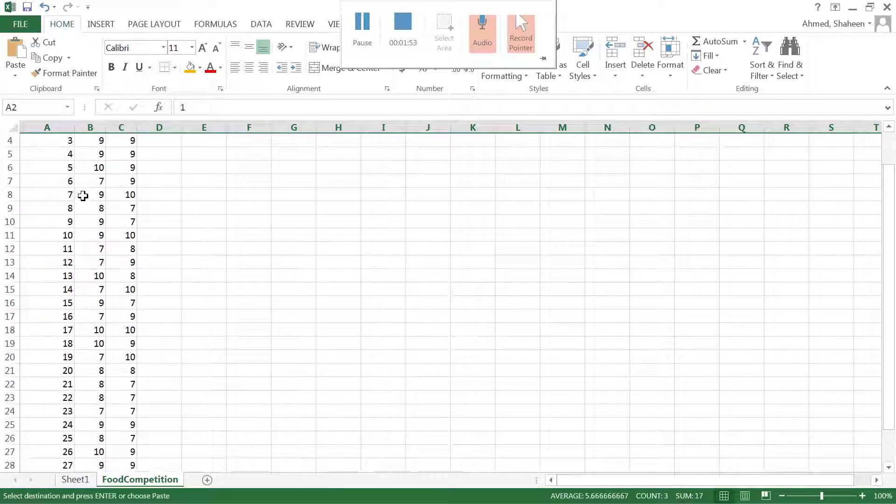
scroll(56, 194, up, 1)
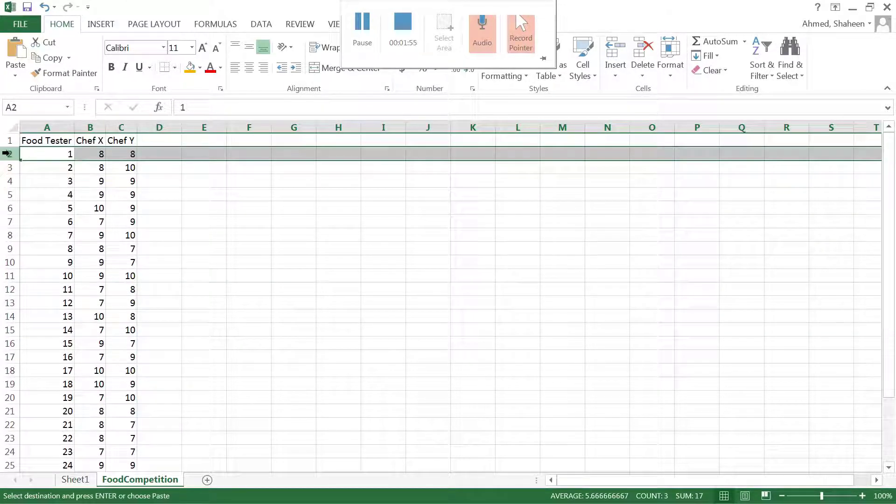
click(13, 153)
click(6, 168)
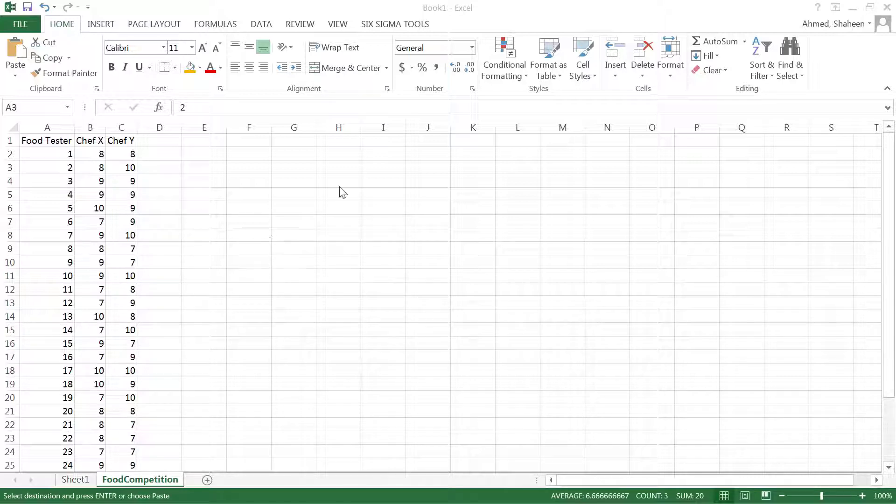
key(shift+space)
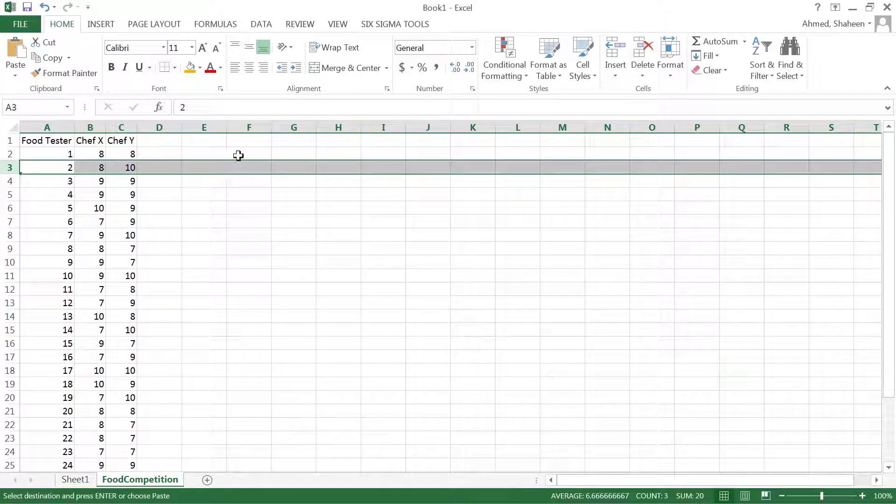
Enter the heading 'Step #1. Writing Hypothesis.' in cell E2
click(239, 155)
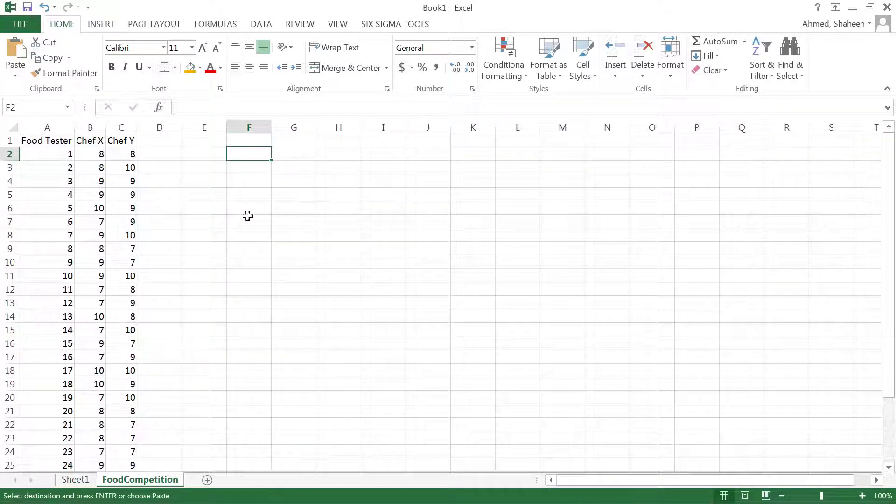
scroll(226, 226, up, 6)
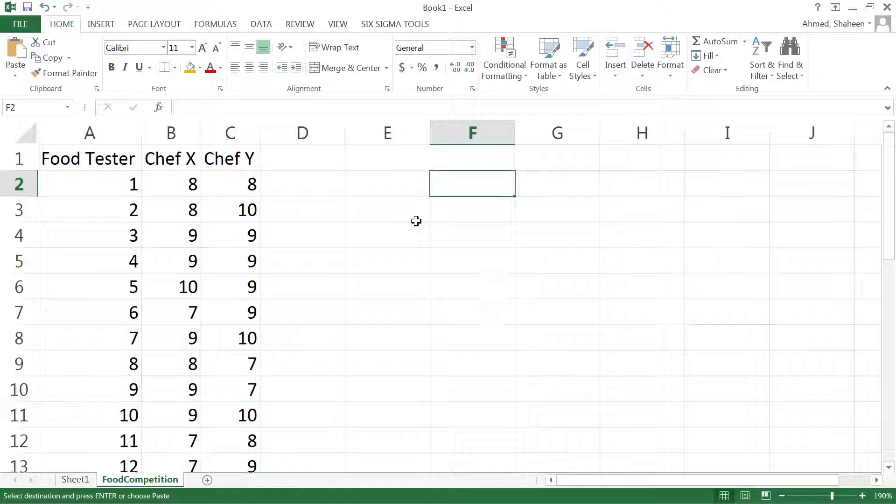
click(392, 190)
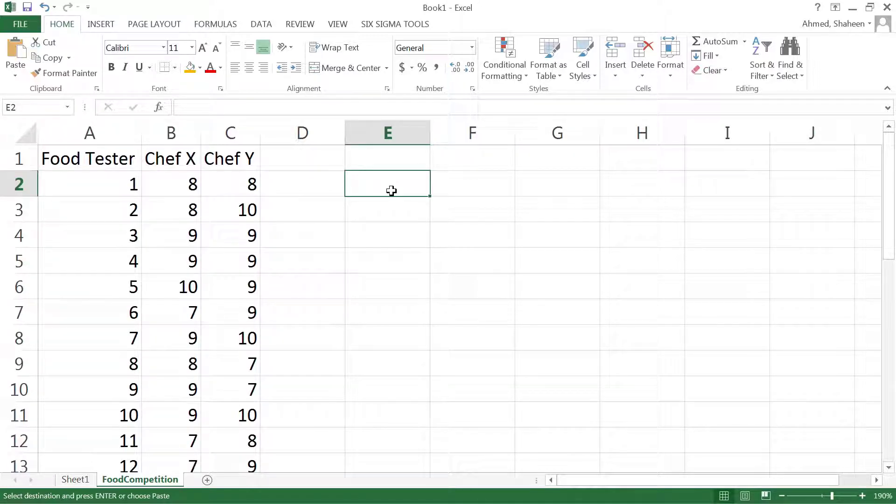
text(H)
key(BackSpace)
text(Ste)
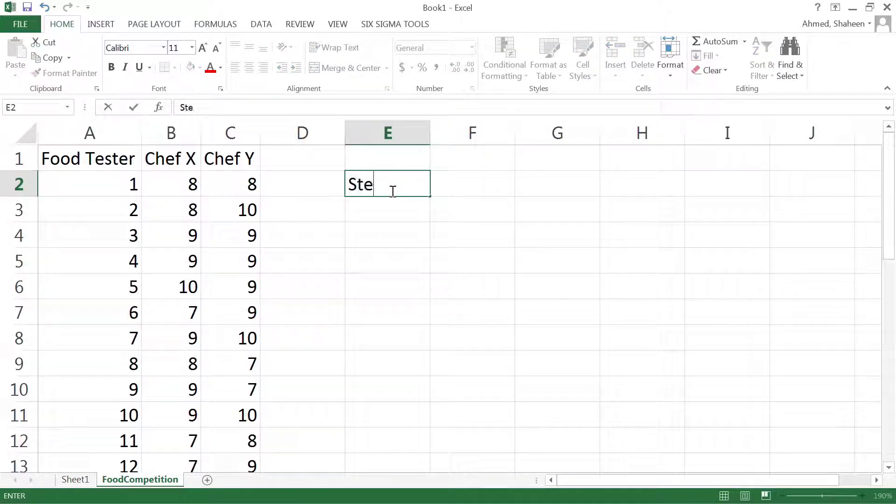
text(p #1. W)
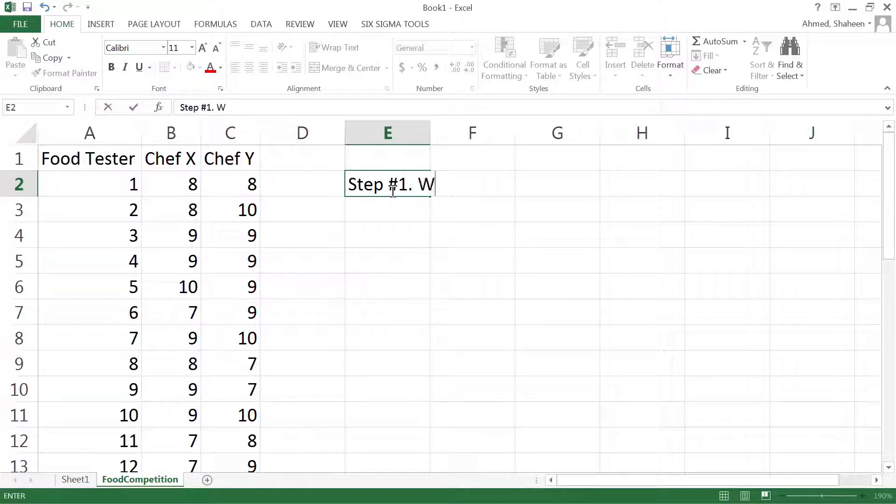
text(riting H)
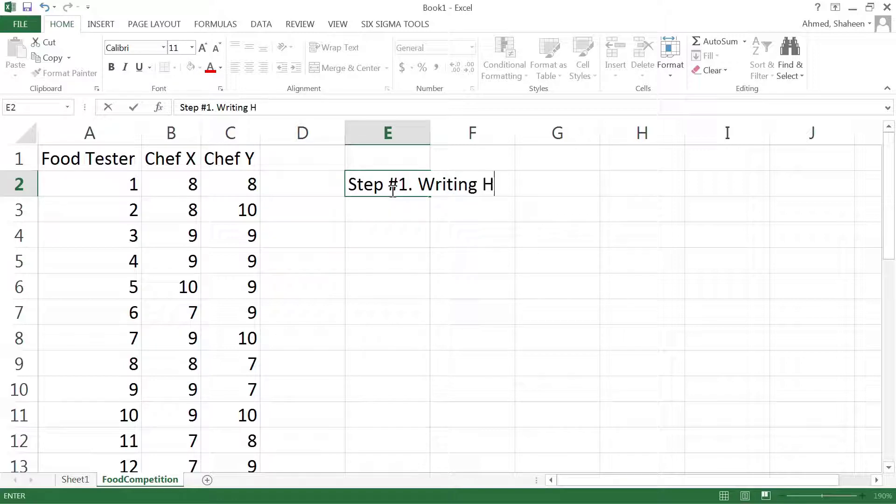
text(ypothesis)
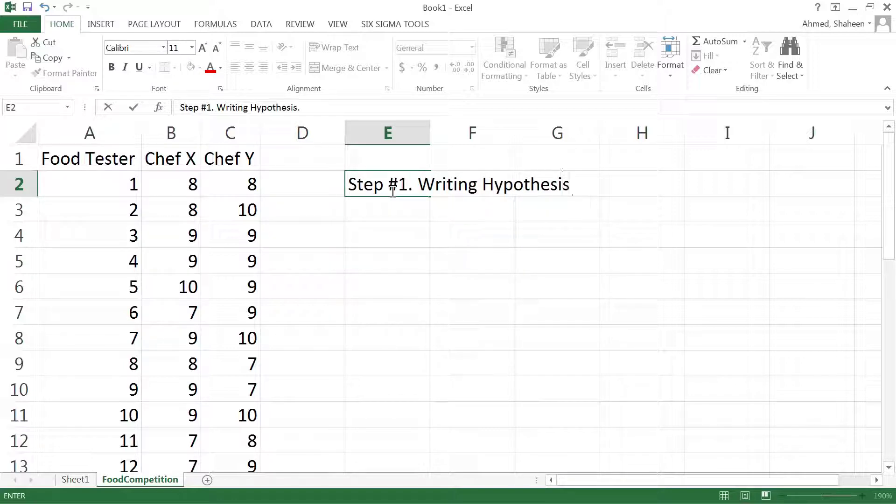
text(.)
key(Return)
Enter 'H0: Food Quality from Chef X = Food Quality from Chef Y.' in cell E3
text(H0)
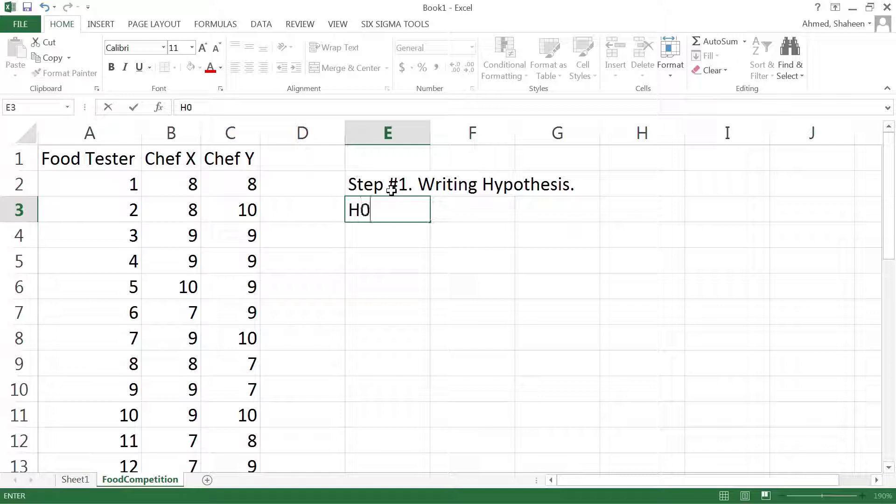
text(: Qua)
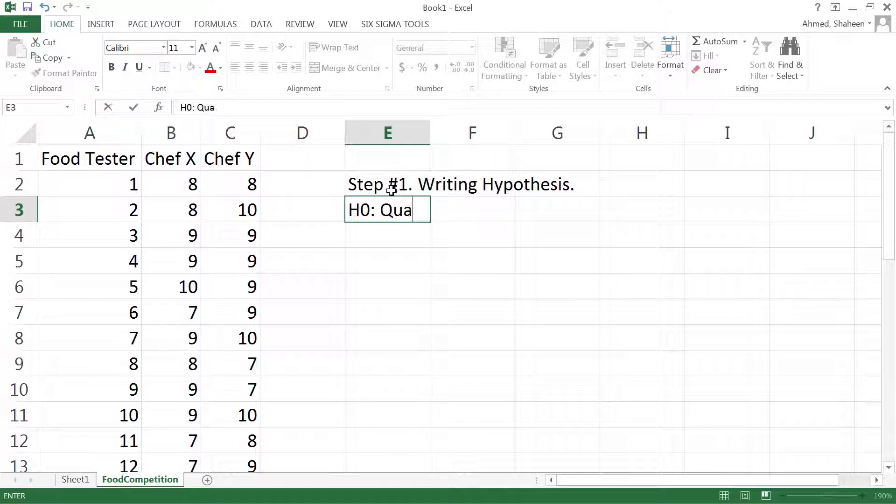
text(ltiuy)
key(BackSpace)
key(BackSpace)
key(BackSpace)
key(BackSpace)
key(BackSpace)
key(BackSpace)
text(Food )
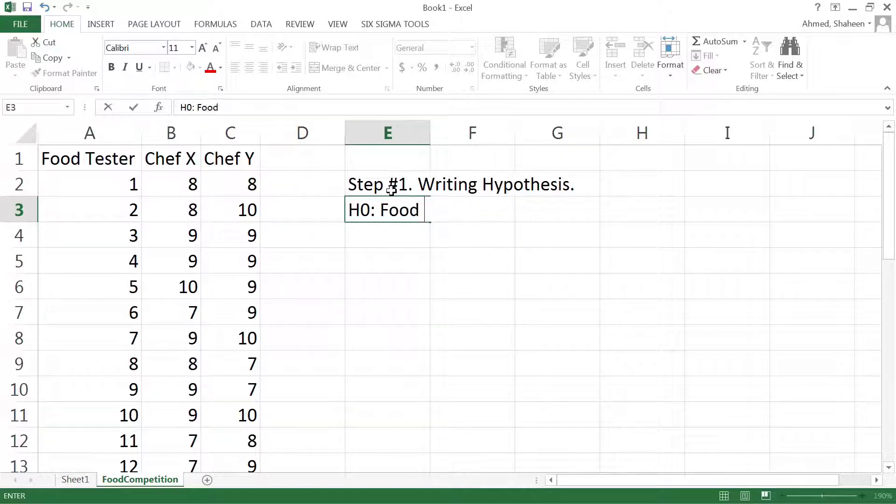
text(Quality from)
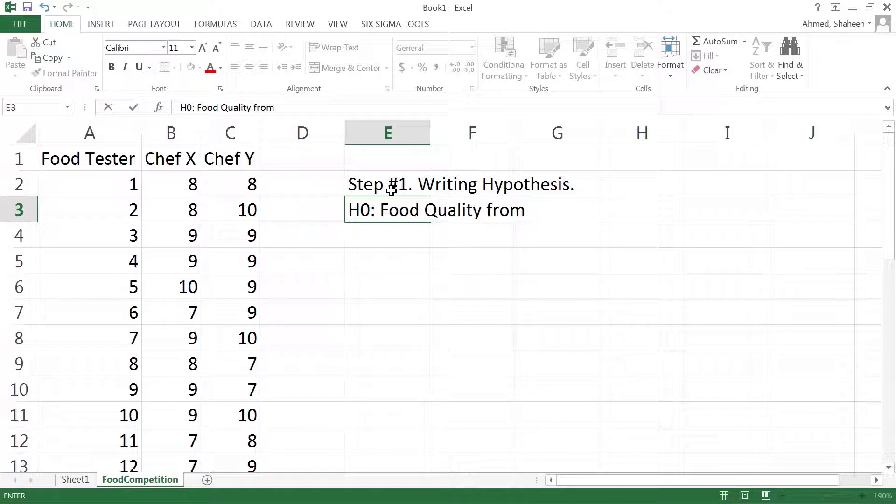
text( Chef X )
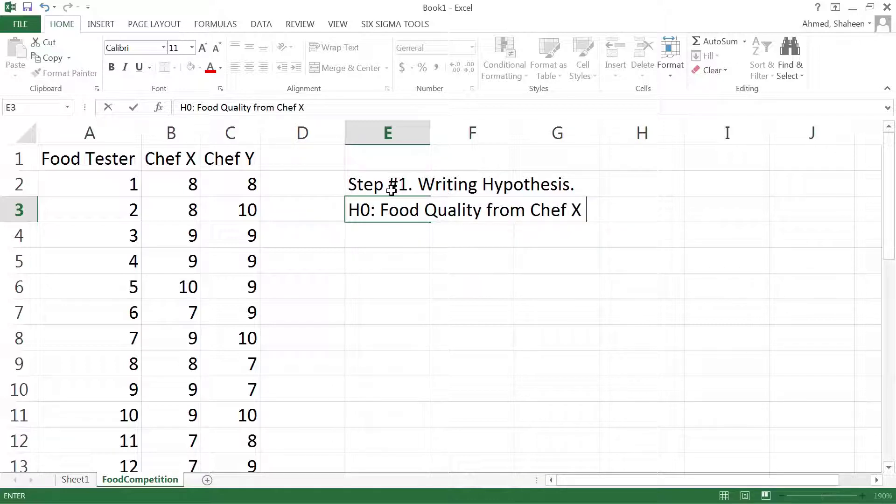
text(= Foo)
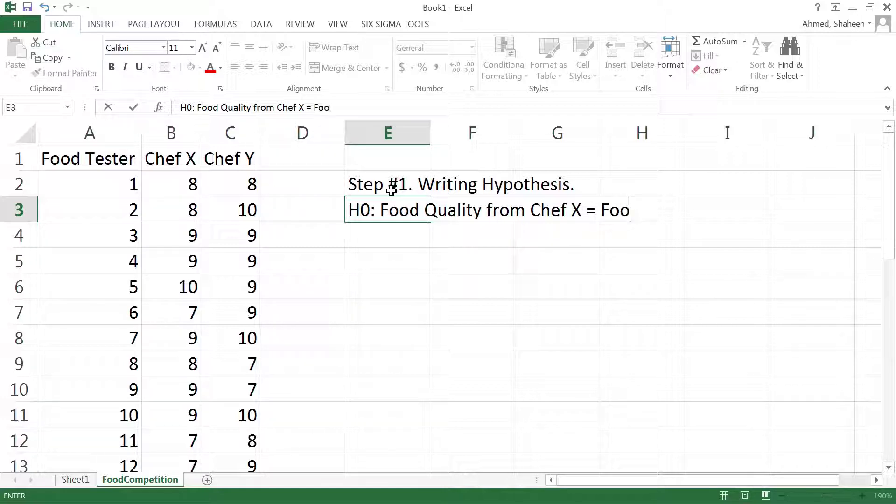
text(d Quali)
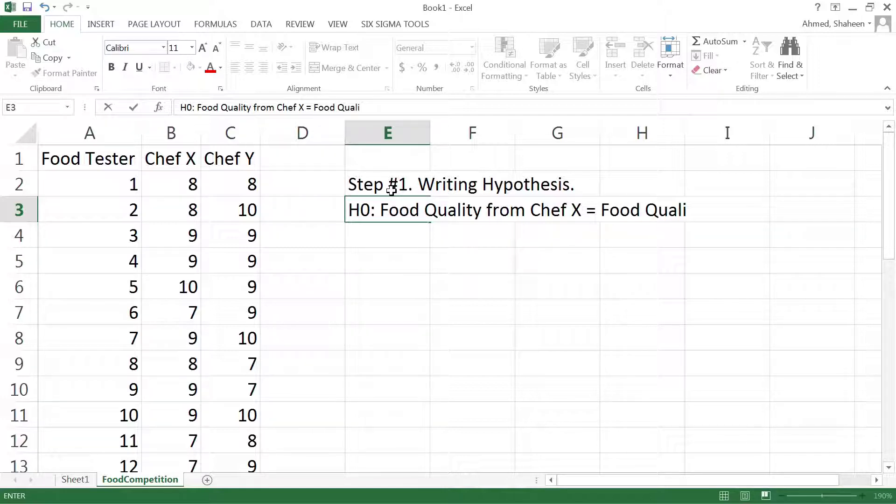
text(ty from Che)
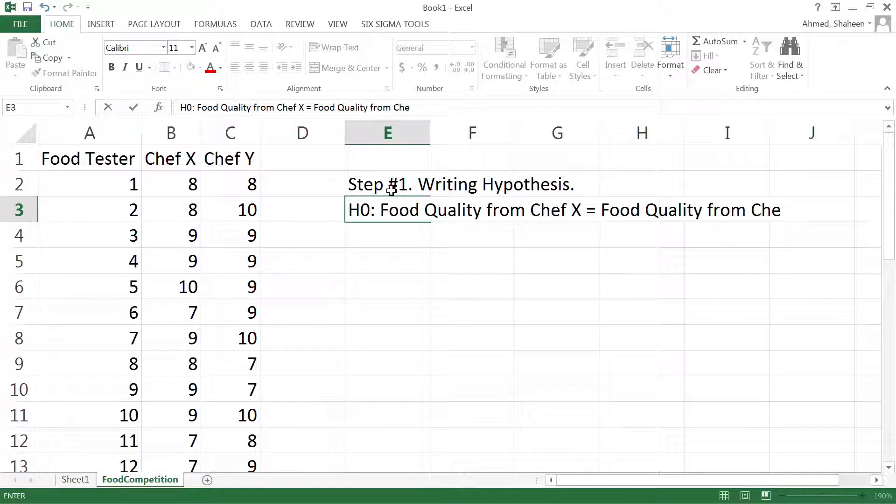
text(f Y.)
key(Return)
Type 'HA: Food Quality from Chef X is not equal to the food quality from Chef Y.' in E4
text(HA)
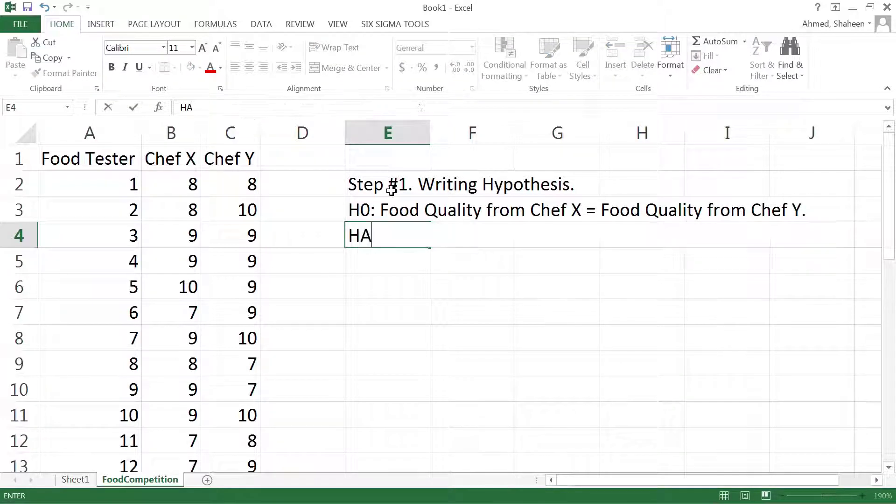
text(:)
text(Food Q)
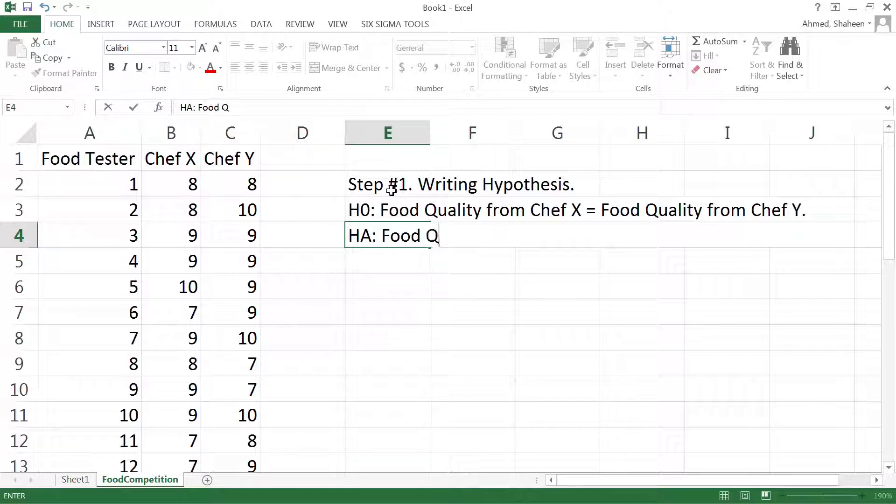
text(uality from )
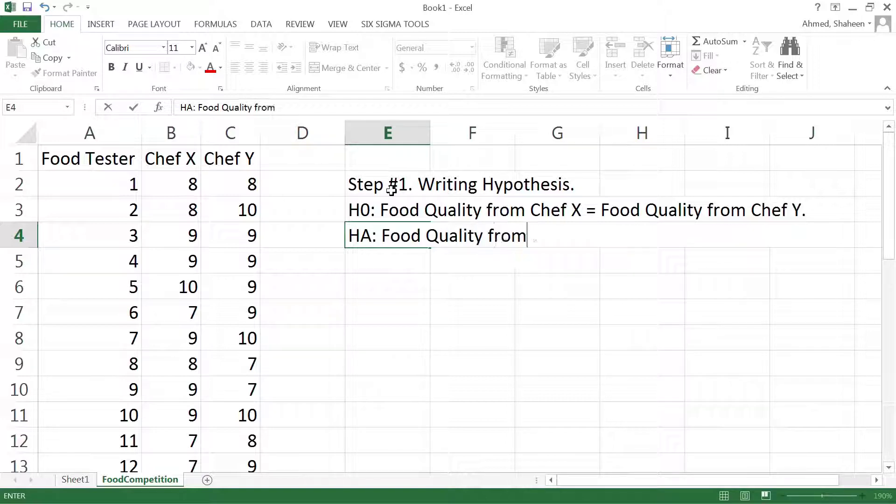
text(Chef X )
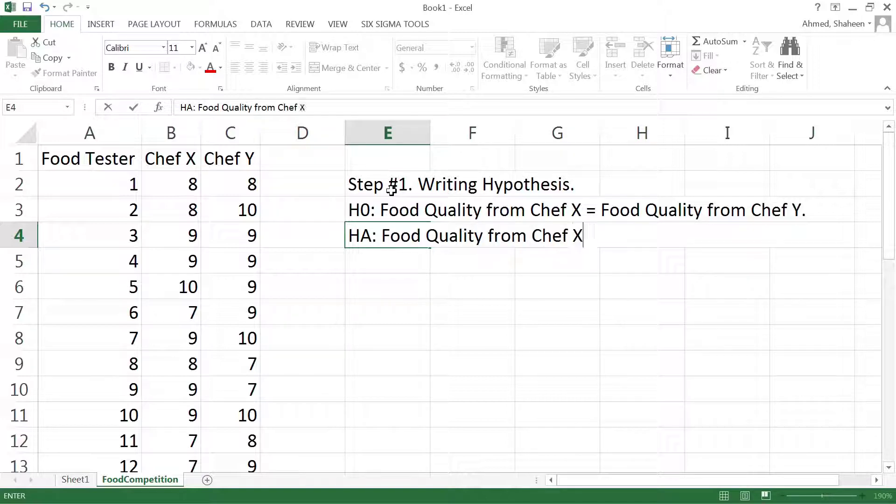
text(is not ei)
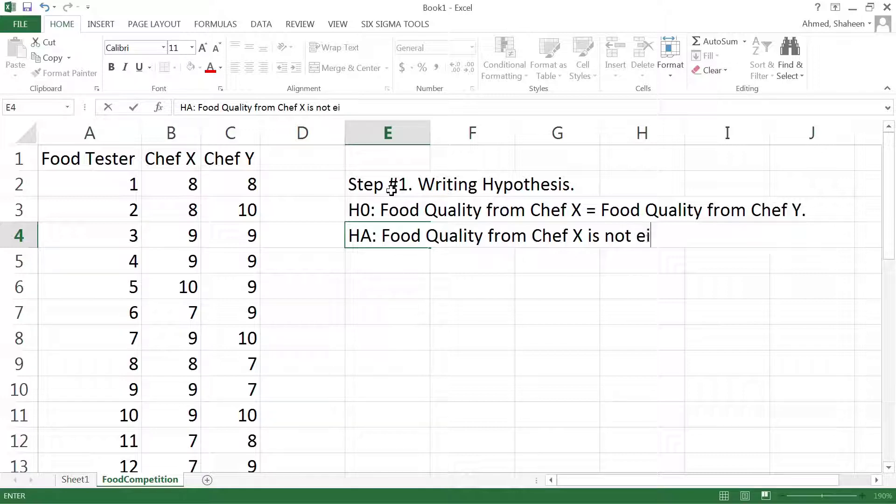
key(BackSpace)
text(qual to the )
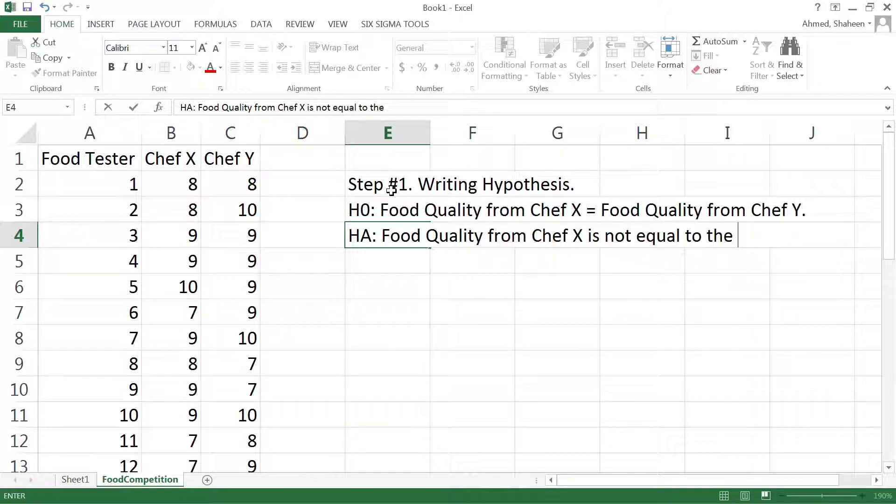
text(food qualty)
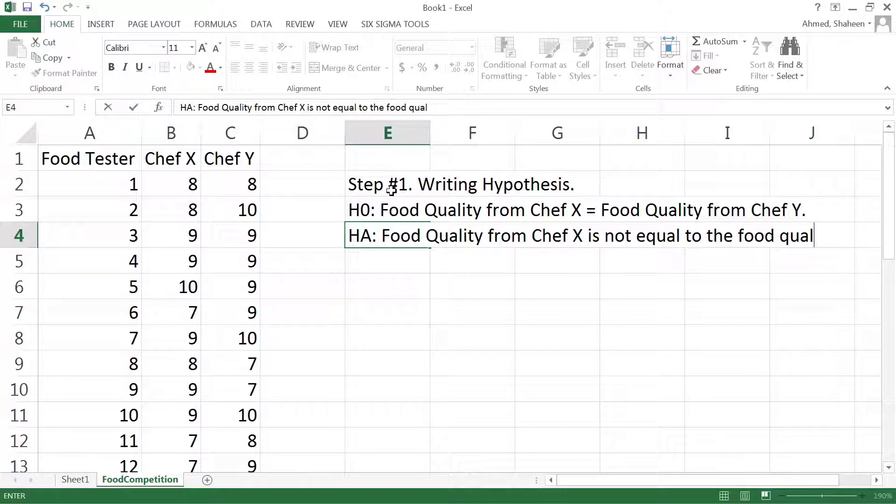
key(BackSpace)
key(BackSpace)
text(ity from)
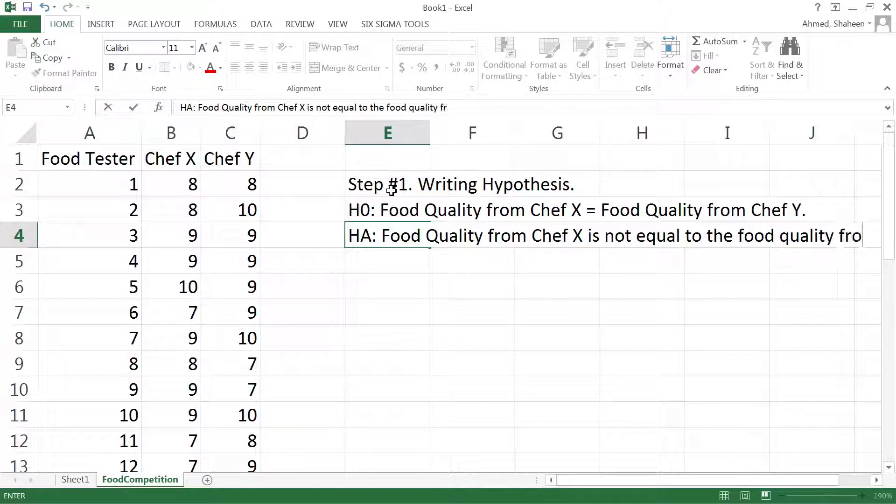
text( Che)
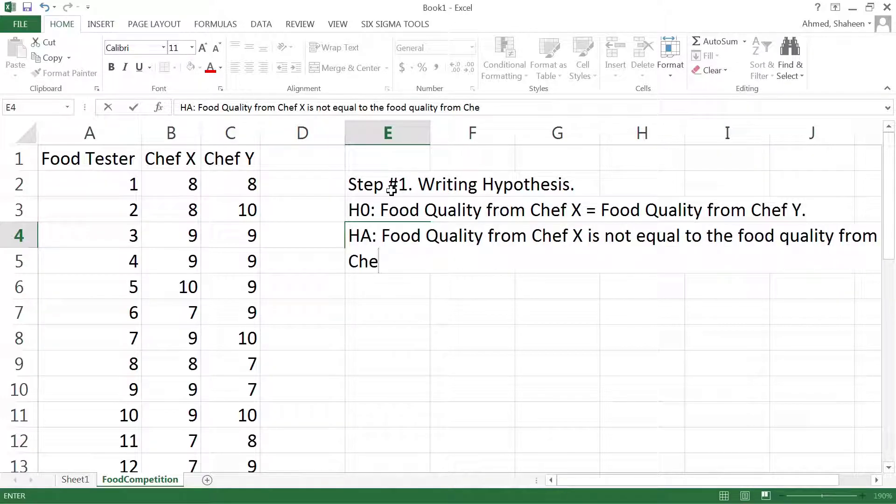
text(f Y.)
Add the note '(There is a difference in food quality from chef X and chef Y)' and commit E4
text(())
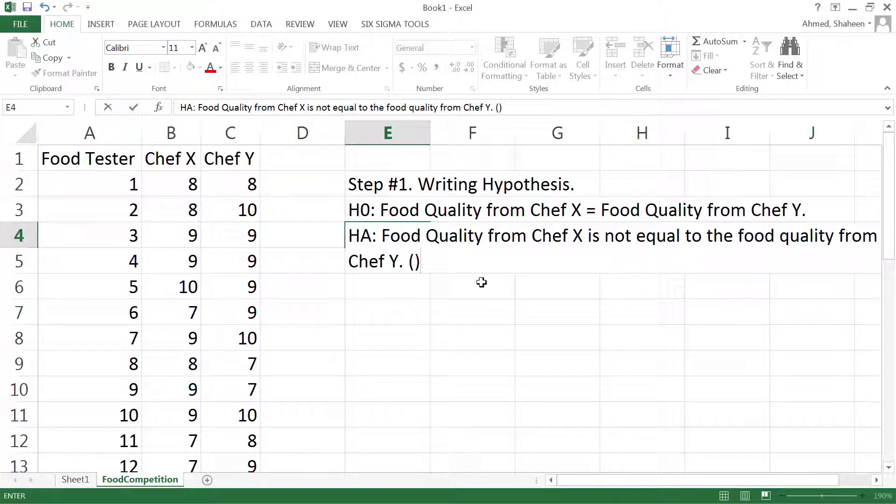
click(415, 262)
text(There is no )
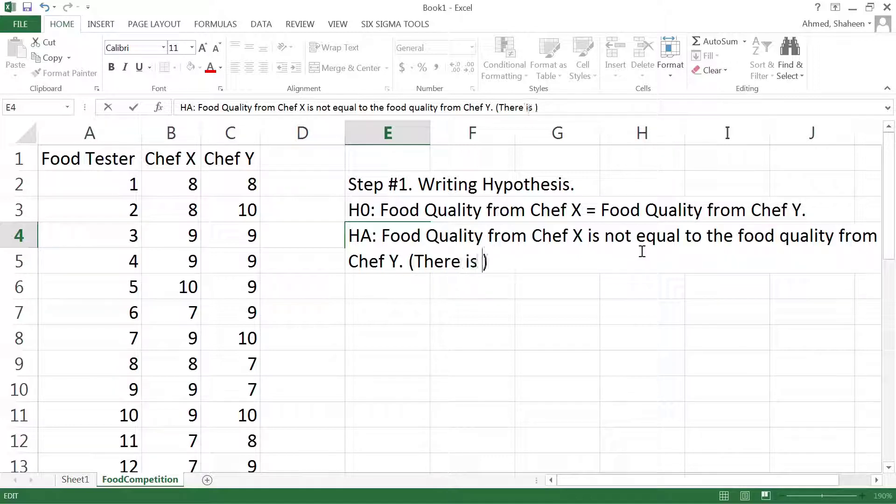
text(difference b)
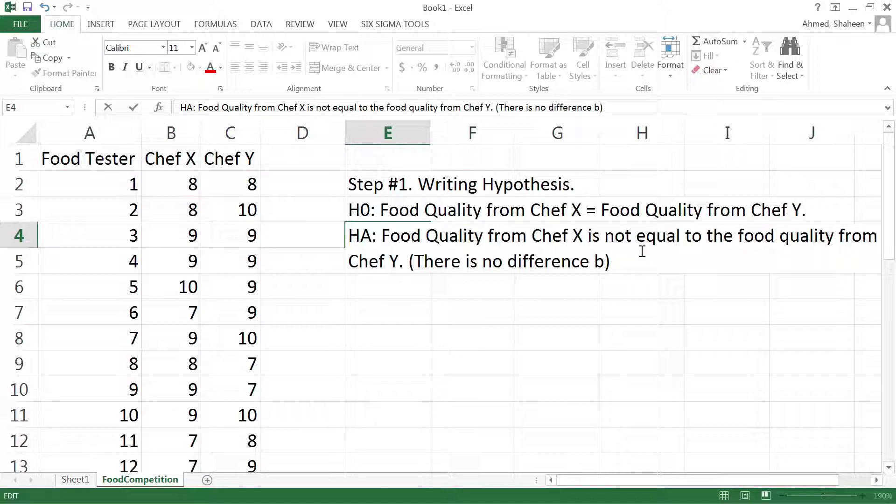
key(BackSpace)
key(BackSpace)
key(BackSpace)
key(BackSpace)
key(BackSpace)
key(BackSpace)
key(BackSpace)
key(BackSpace)
key(BackSpace)
key(BackSpace)
key(BackSpace)
key(BackSpace)
key(BackSpace)
key(BackSpace)
key(BackSpace)
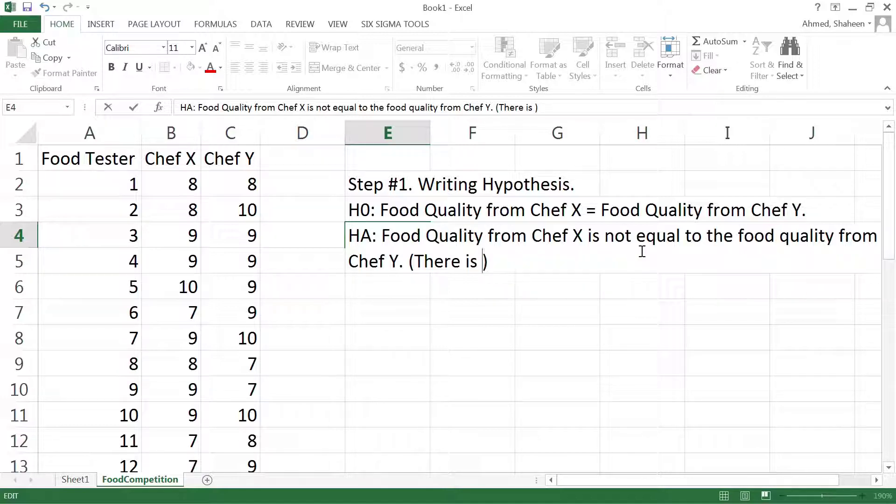
text(a difference )
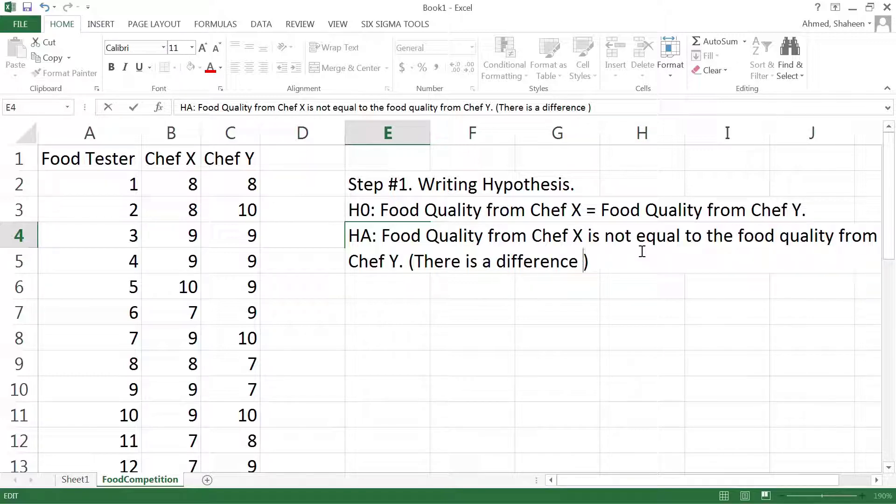
text(difference in )
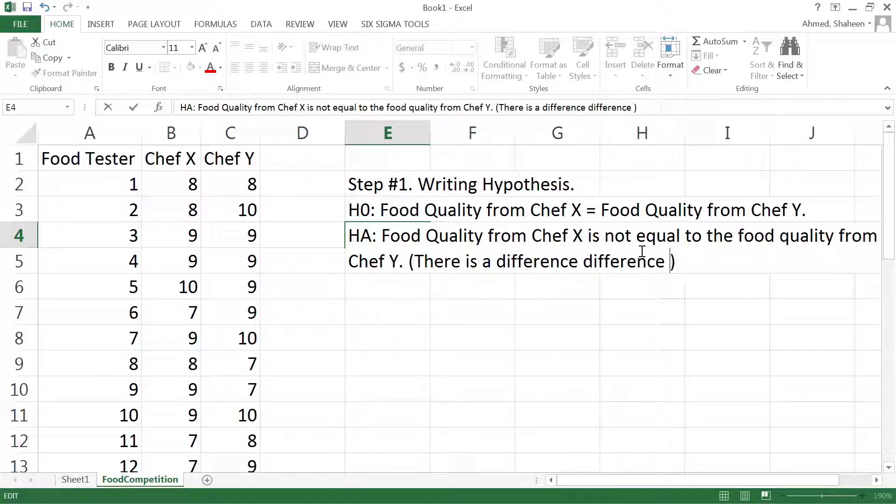
text(food quality)
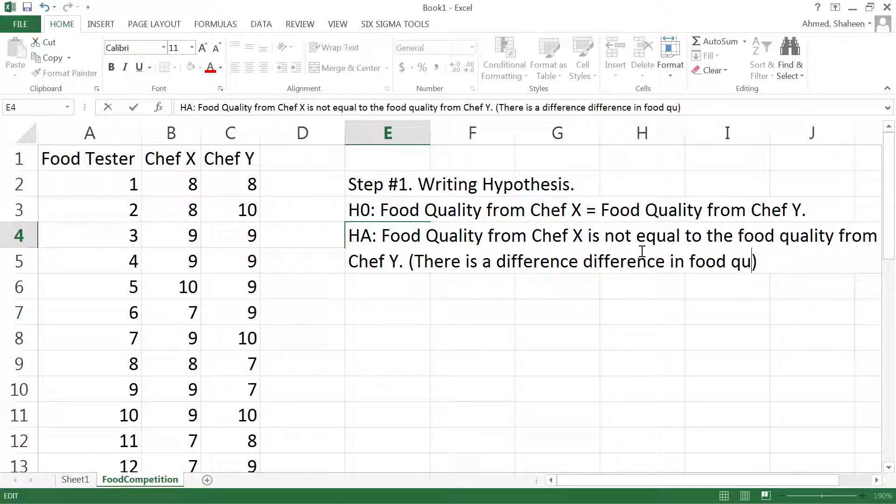
text( from )
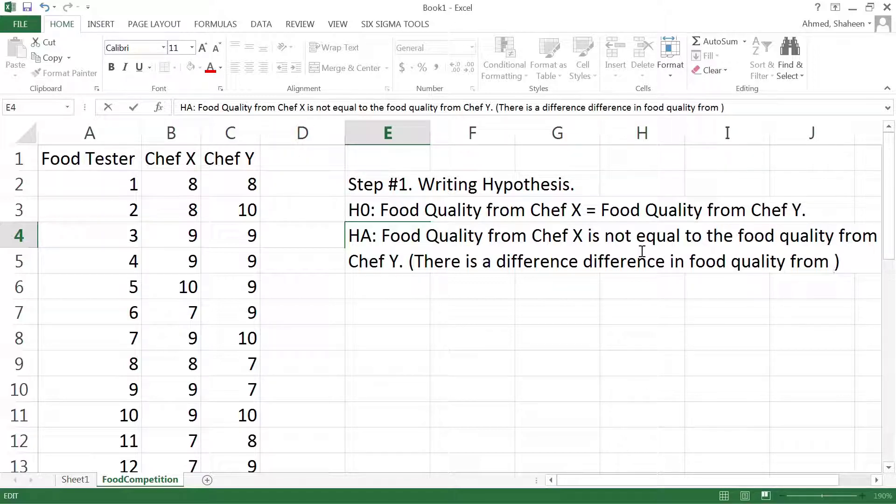
text(che)
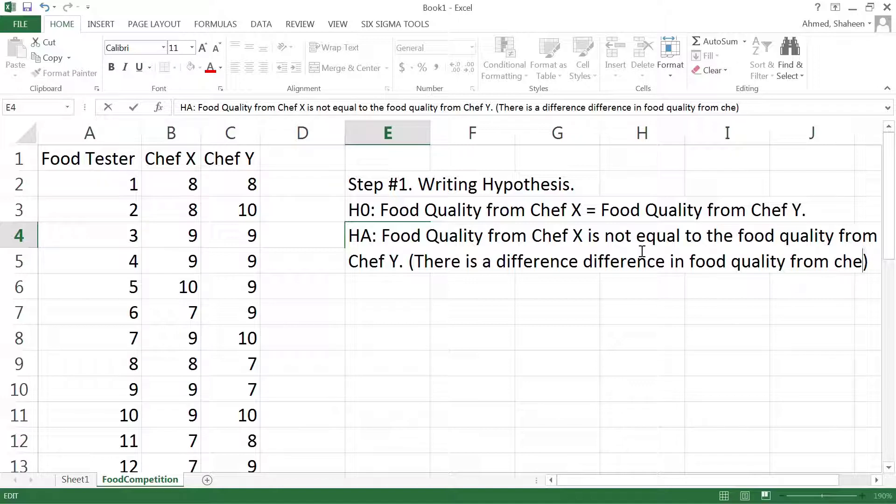
text(f X and chef Y)
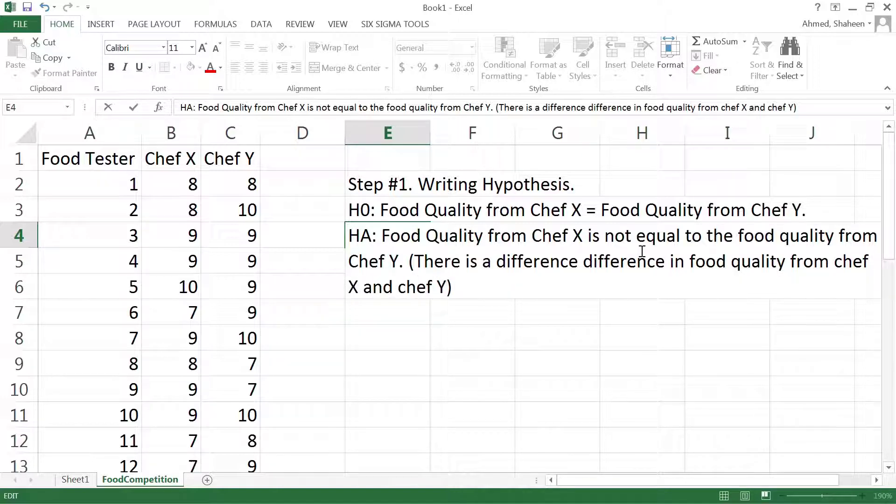
key(Return)
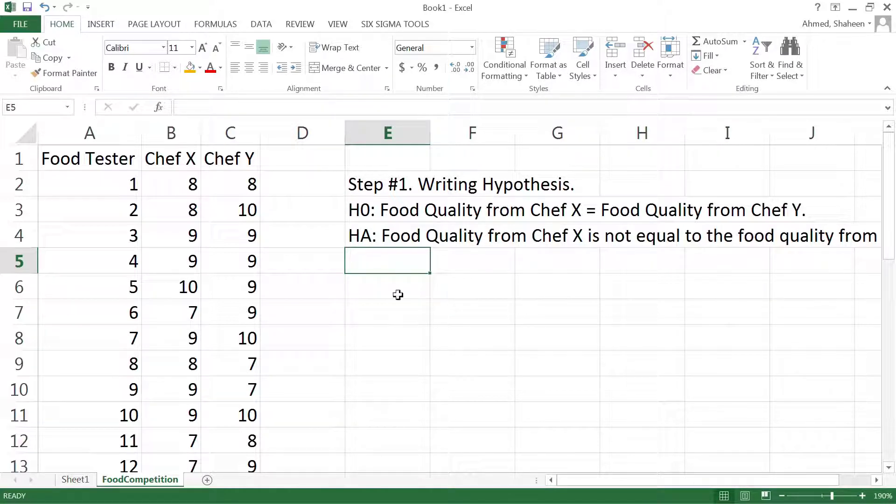
Enter 'Step #2. Paired T-Test (Match-Pair) (Repeated Measure T Test)' in cell E6
click(381, 286)
text(Step)
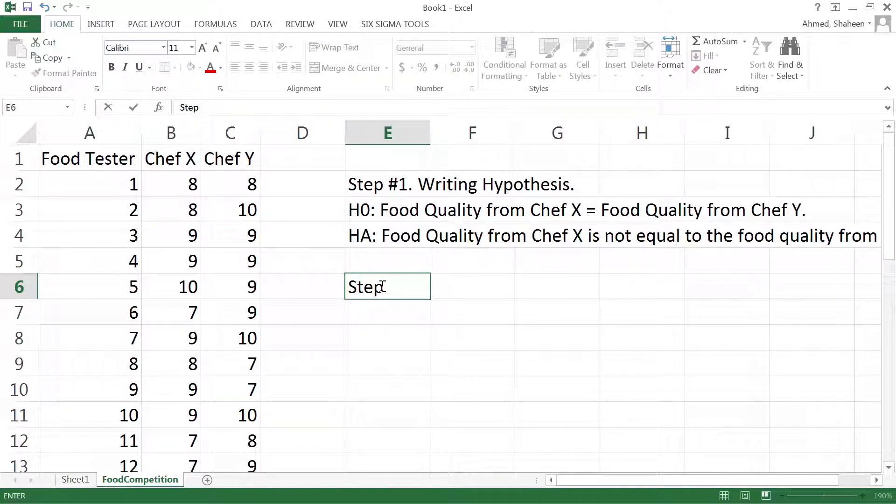
text( #2. Paired T)
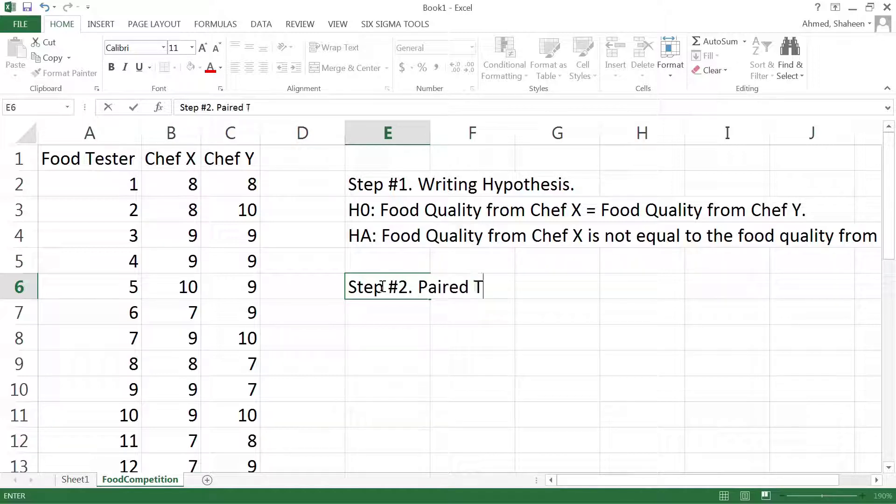
text(-Test ()
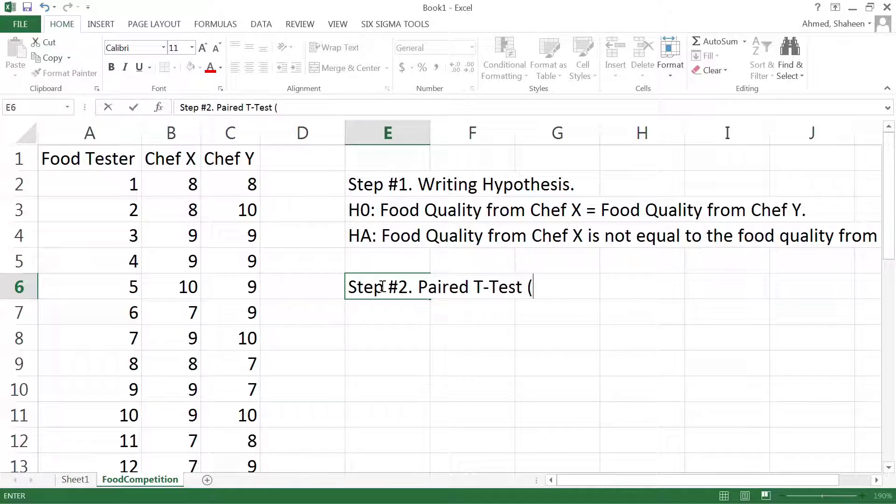
text(Match)
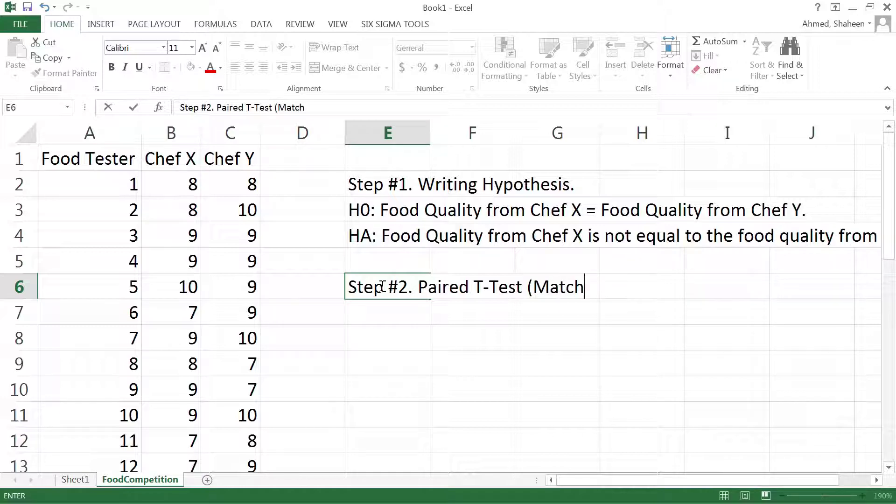
text(-Pair)
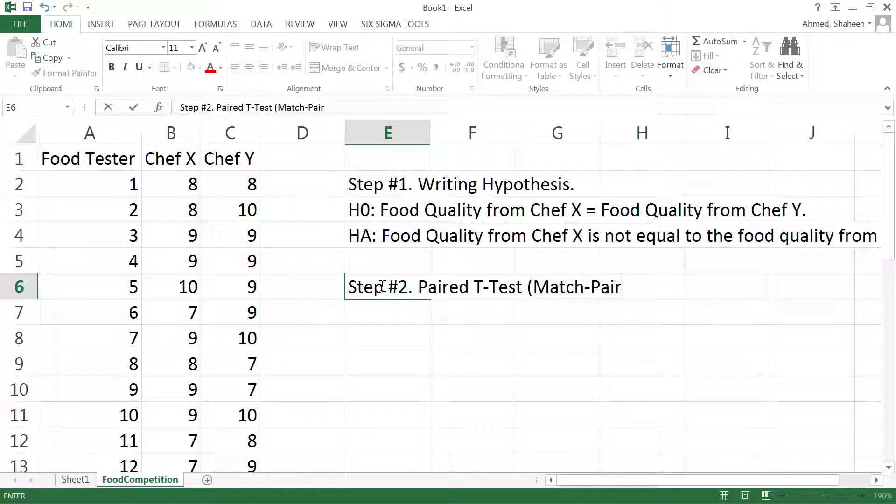
text() (Repea)
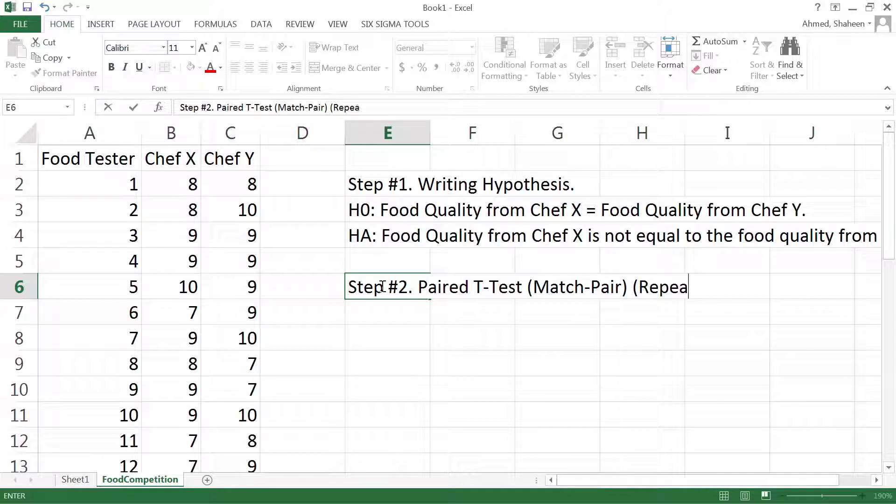
text(ted Measure)
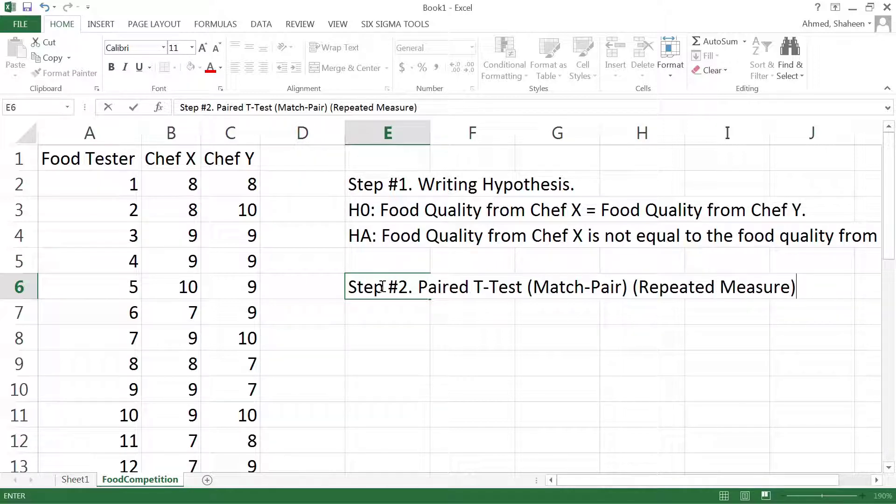
text( Tet)
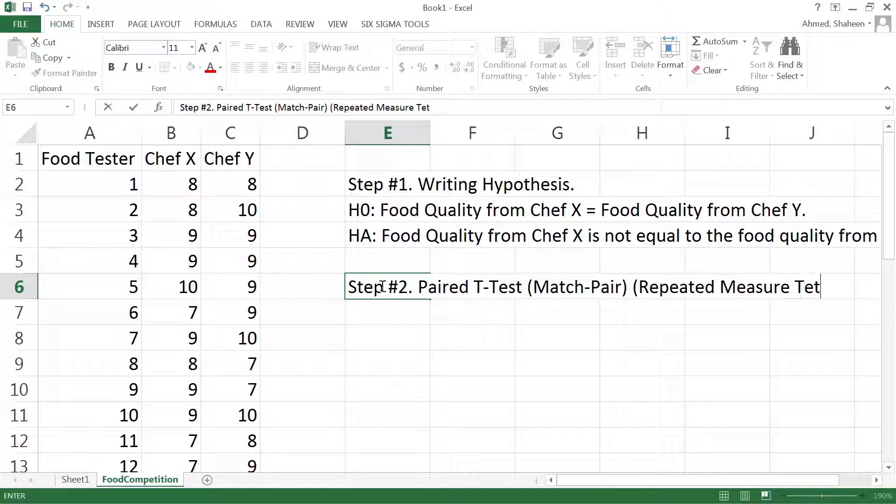
text(st)
key(BackSpace)
key(BackSpace)
key(BackSpace)
text(st)
key(BackSpace)
key(BackSpace)
key(BackSpace)
key(BackSpace)
text(T Test)
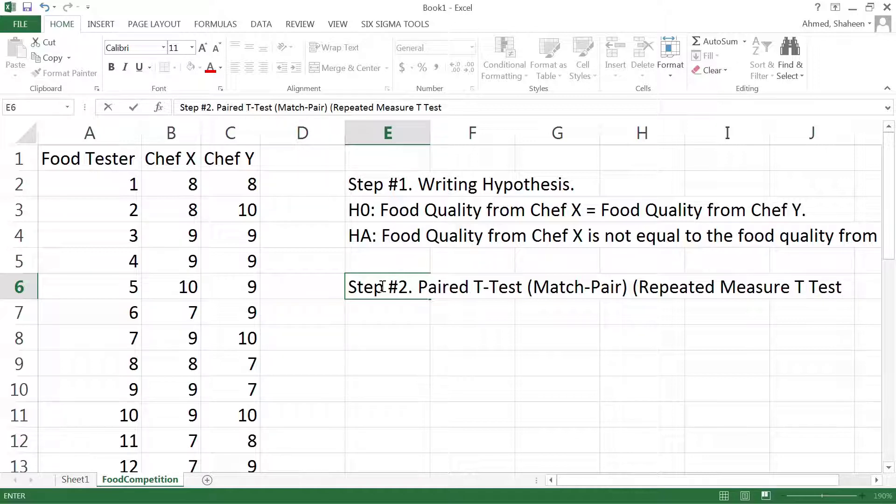
text())
key(Return)
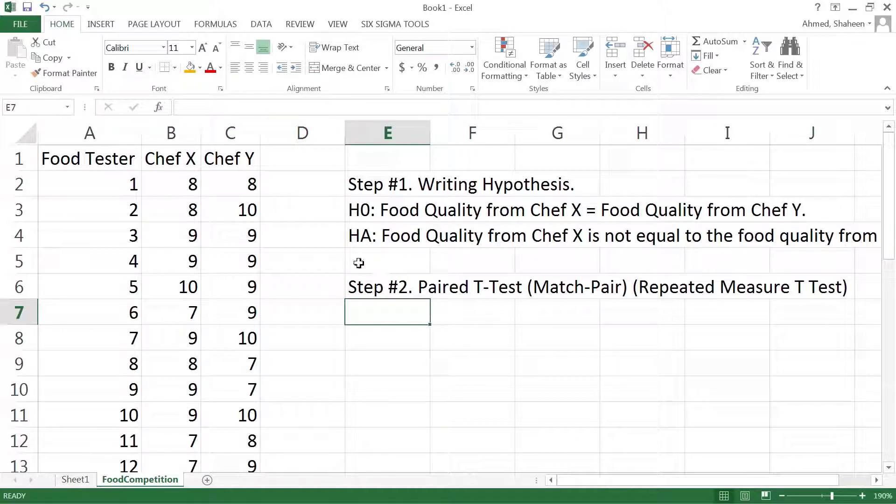
After checking the Chef X and Chef Y columns, label cell E8 'p-value=' and move to F8
click(171, 134)
click(246, 128)
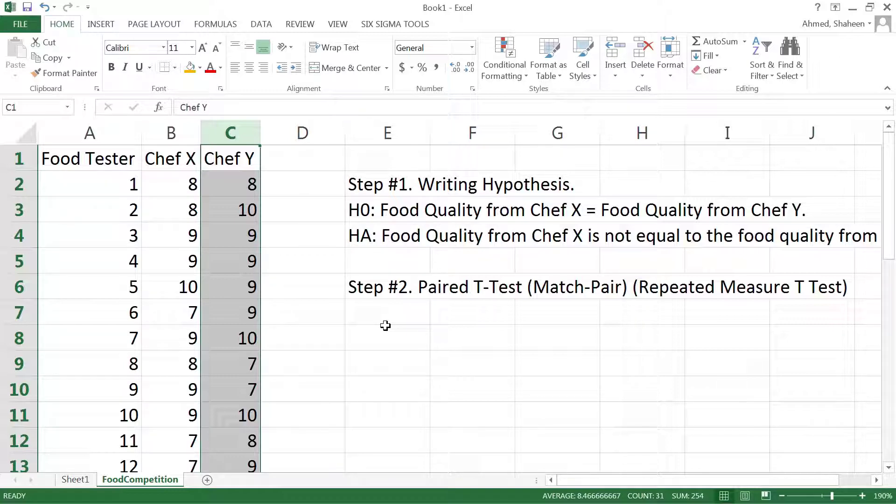
click(380, 339)
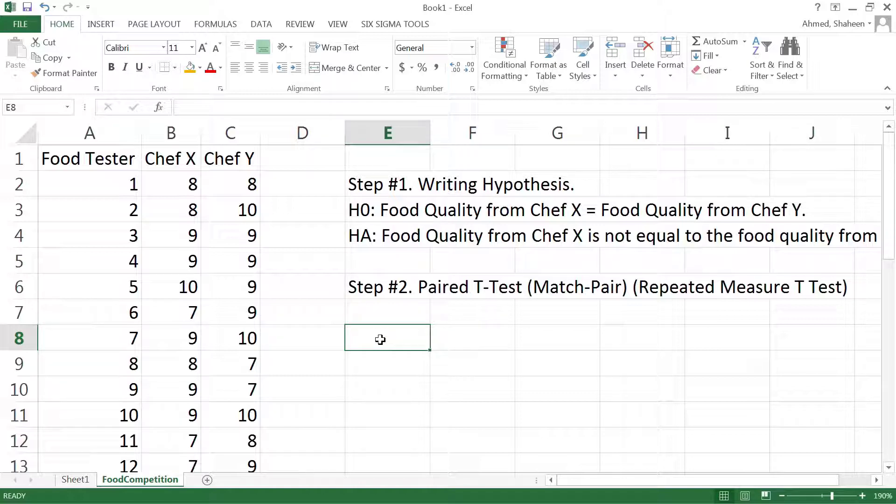
double_click(380, 340)
text(=)
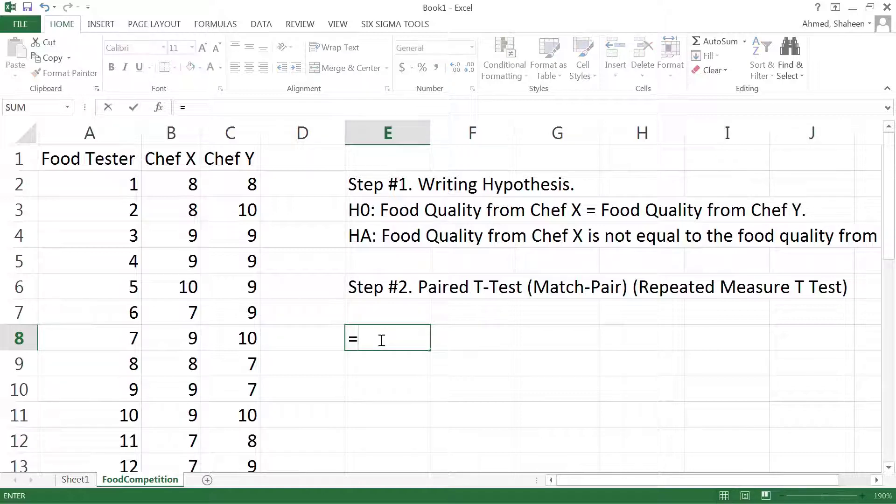
key(Escape)
text(p[)
key(BackSpace)
key(BackSpace)
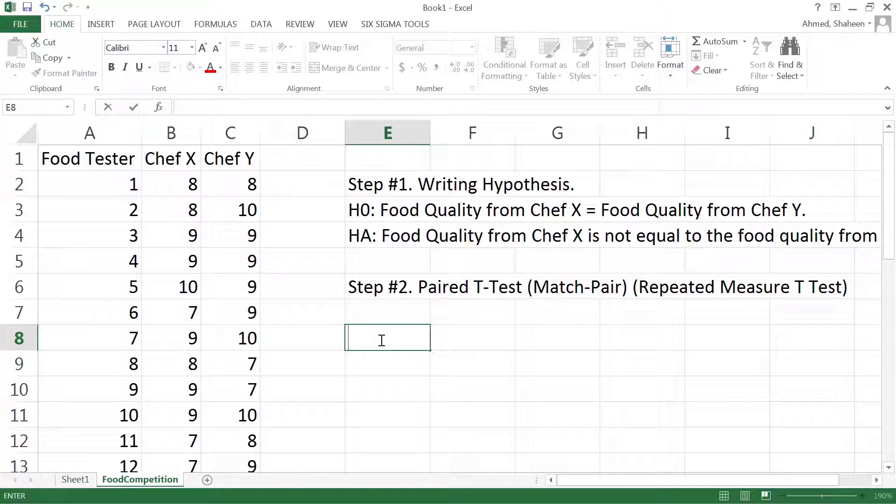
text(p-value=)
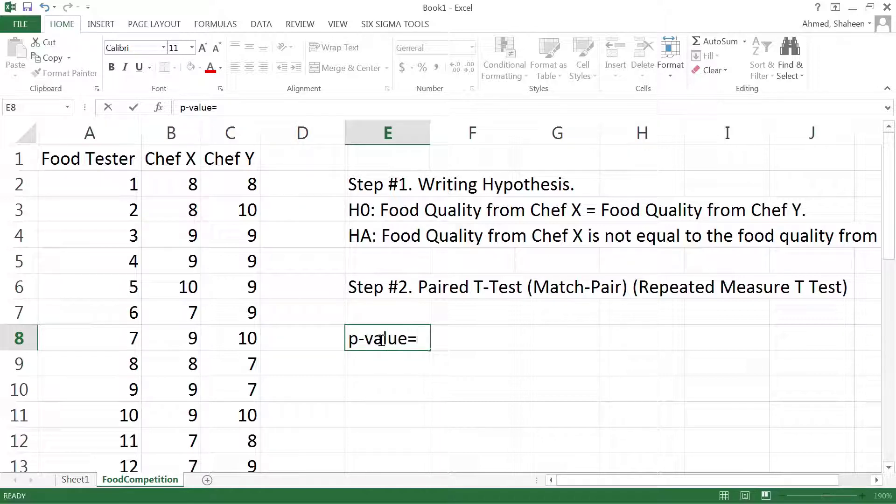
key(Tab)
Enter =TTEST on columns B and C with tails 2, type 1 in F8, giving 0.900665
text(=ttte)
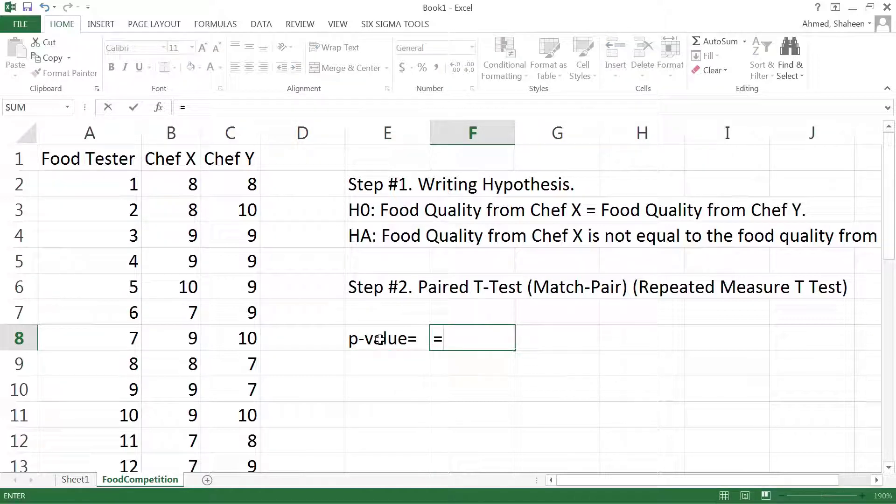
key(BackSpace)
key(BackSpace)
text(est)
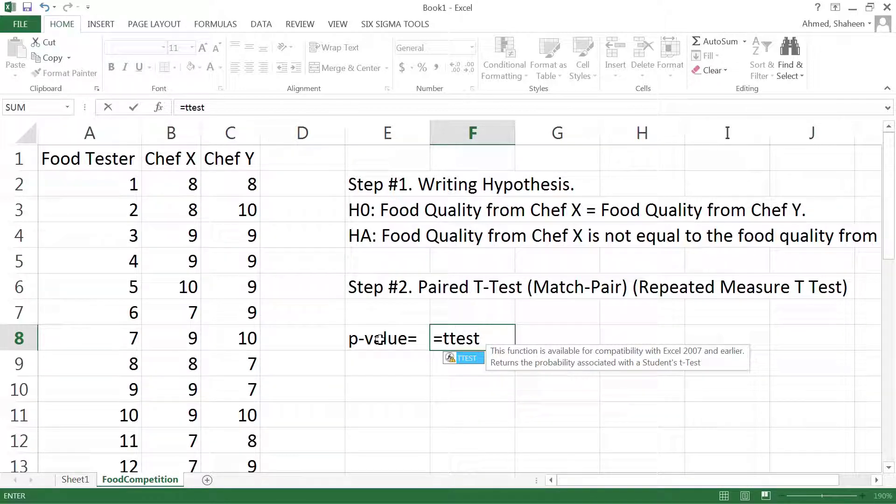
text(()
click(173, 133)
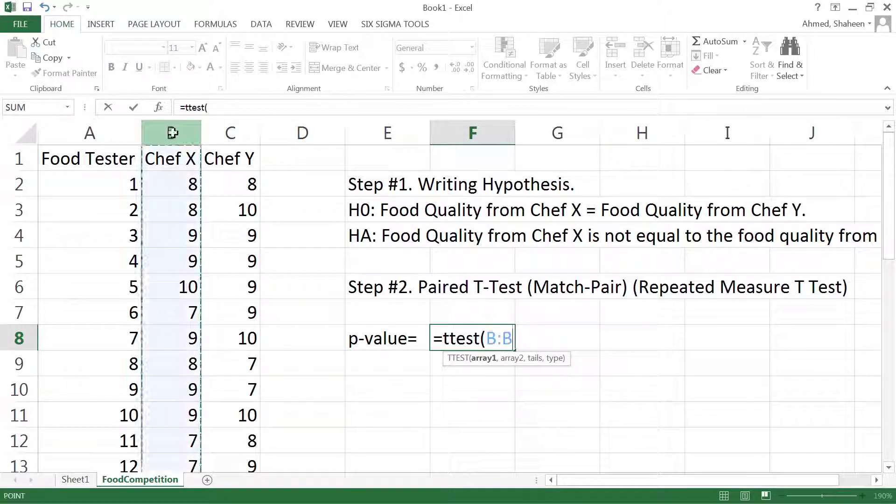
text(,)
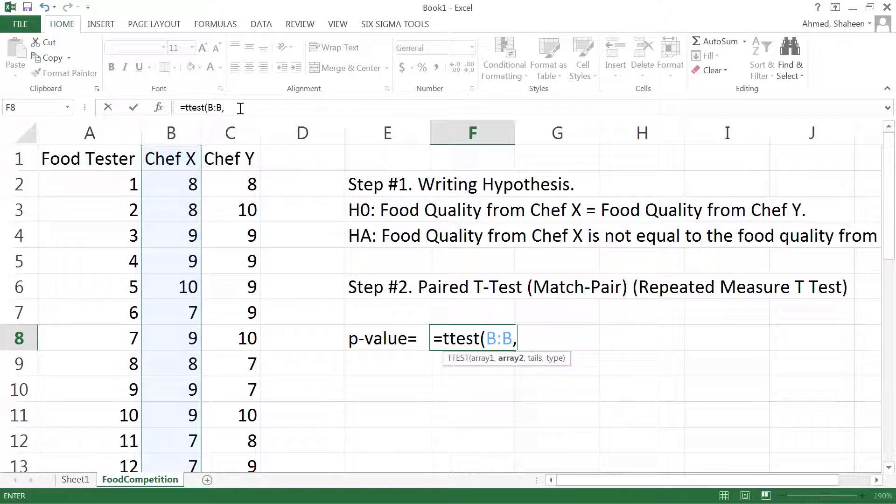
click(236, 123)
text(,)
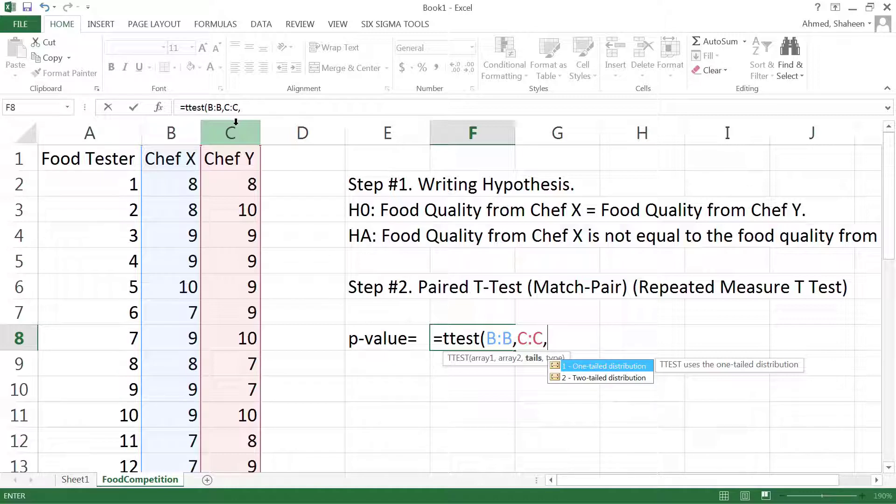
text(2,)
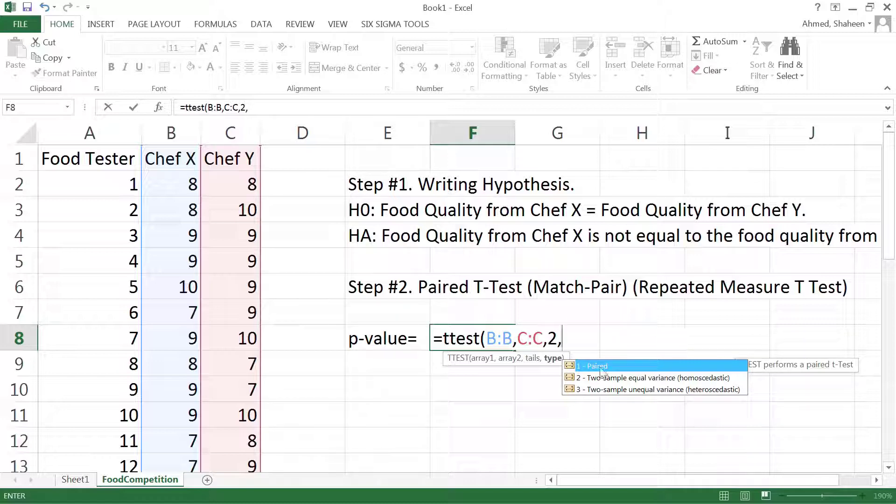
text(1)
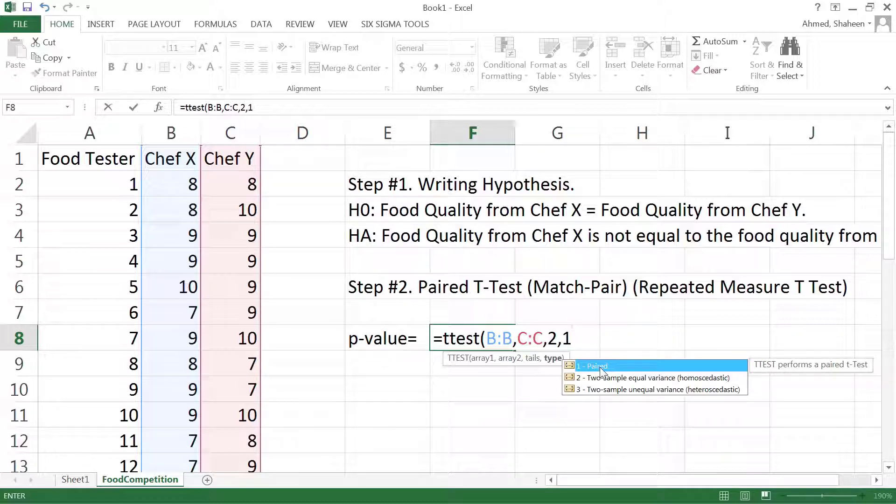
text())
key(Return)
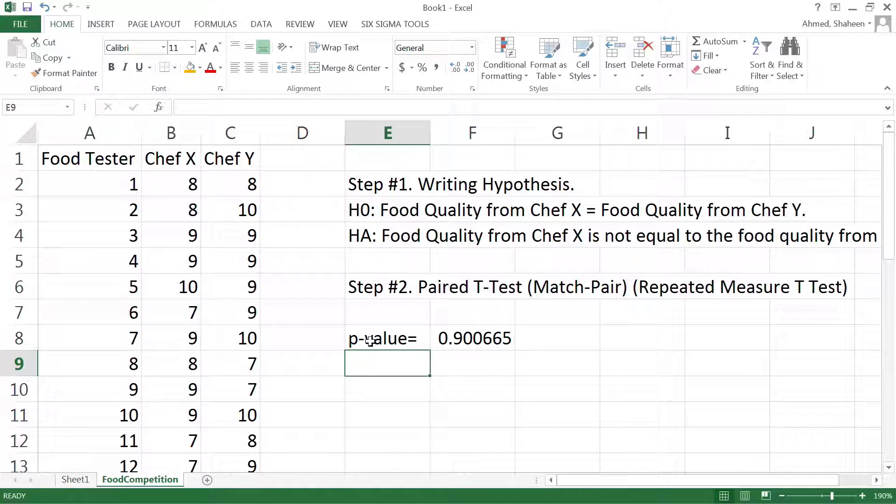
Type 'Step #3. Result.' into cell E10 and commit it
click(411, 387)
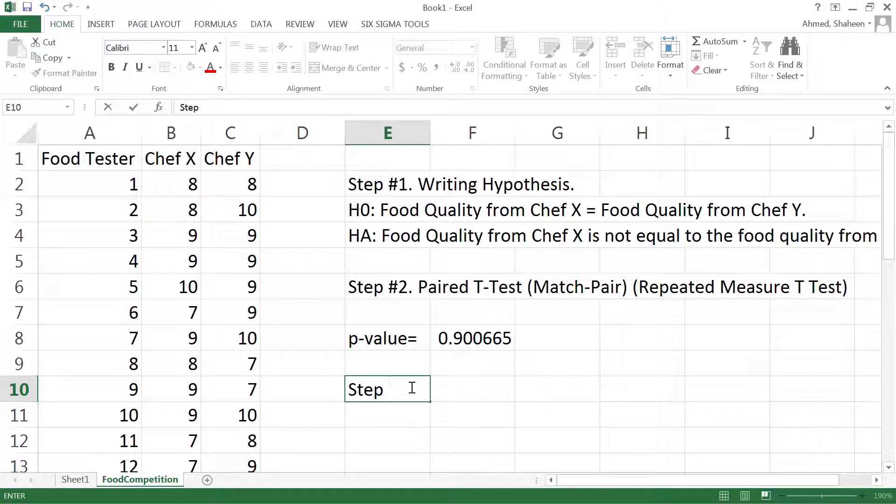
text(#3. Result.)
key(Return)
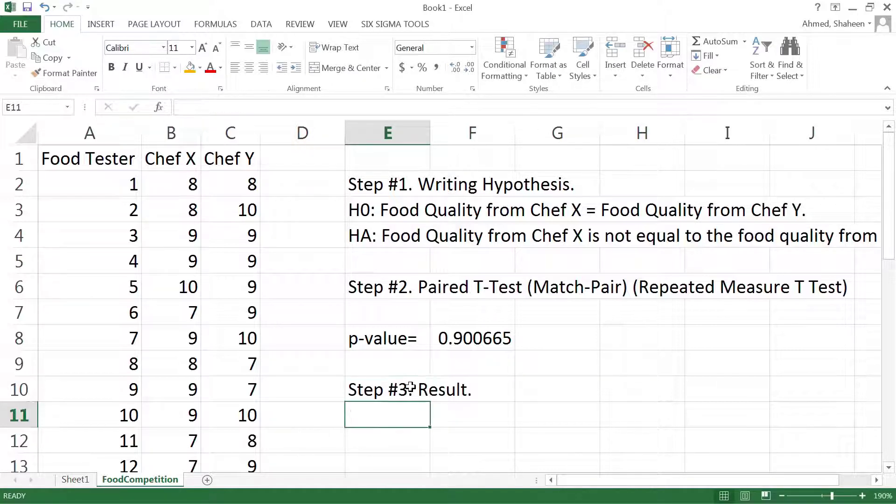
Write in E11: 'We accept the null hypothesis because the p-value (.9) larger than the level of significance (alpha =0.05).'
text(We accept )
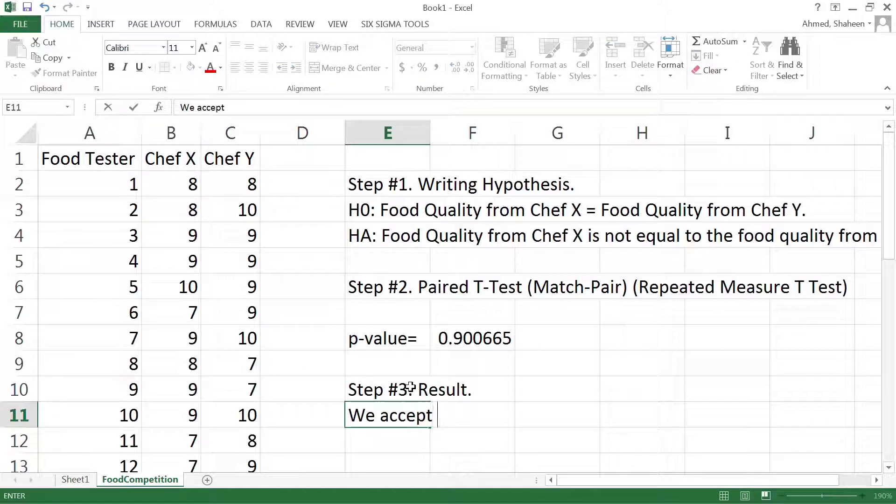
text(the null hy)
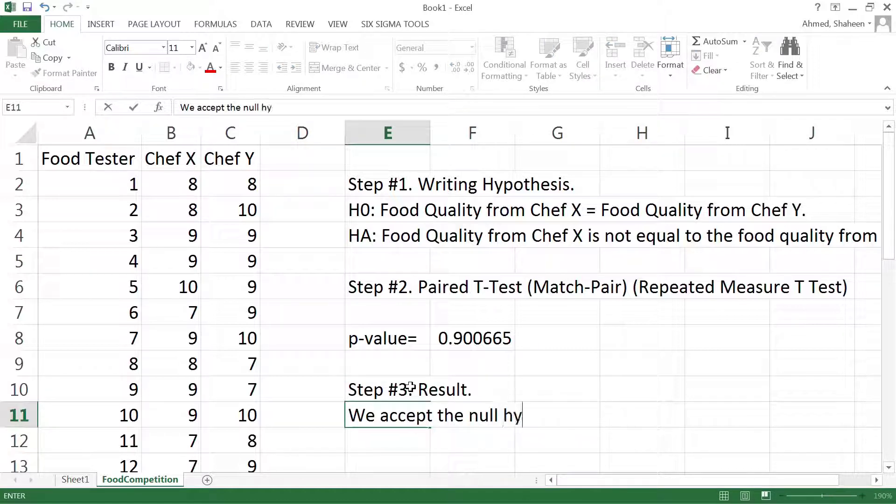
text(pothesis b)
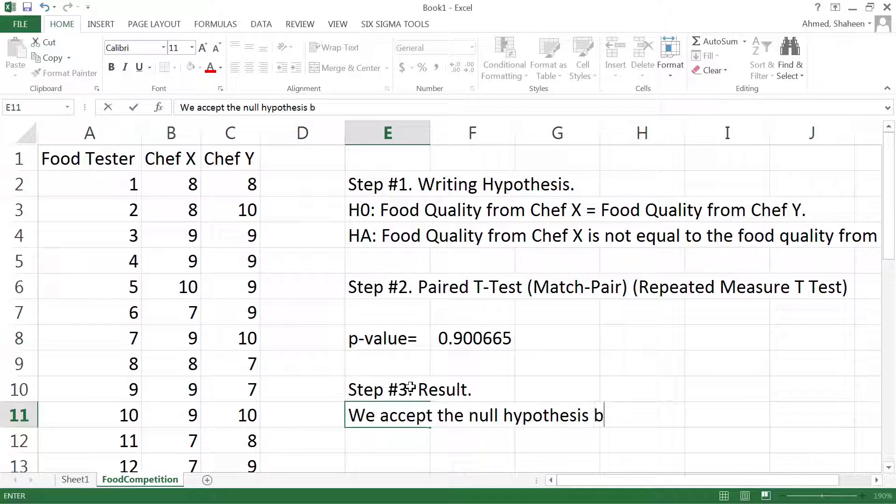
text(ecause the p-value )
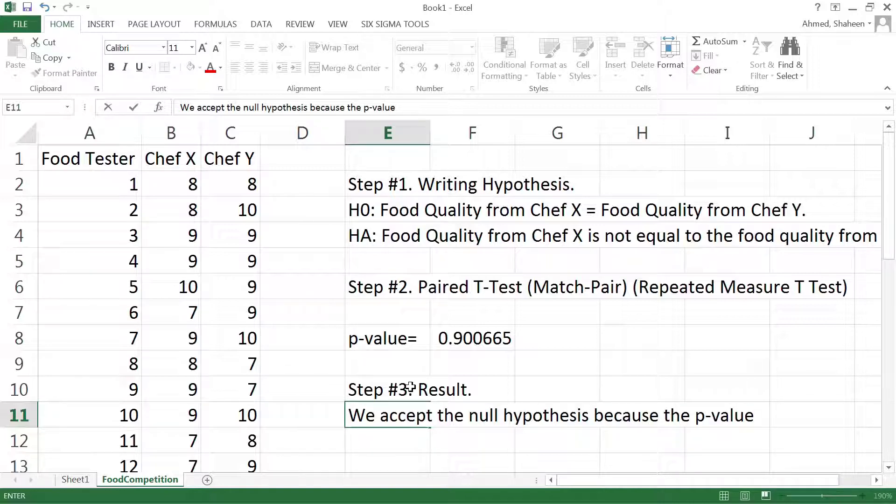
text(())
click(765, 415)
text(.9)
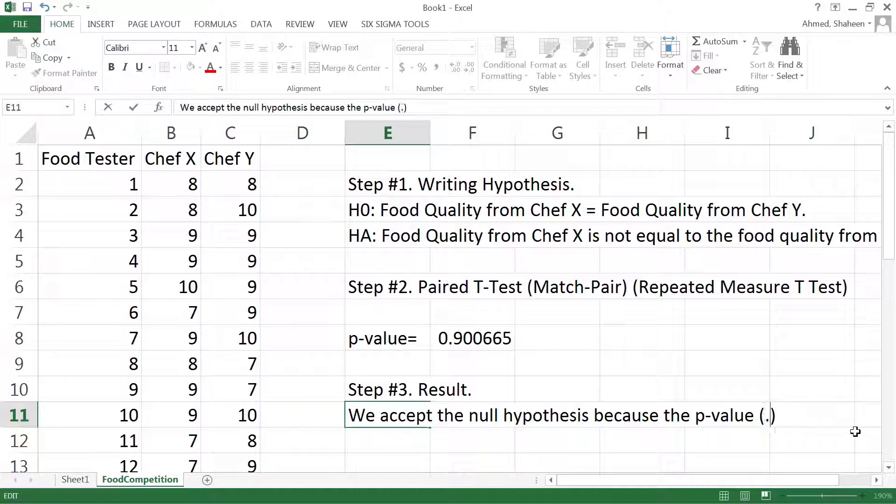
key(Right)
text(larger)
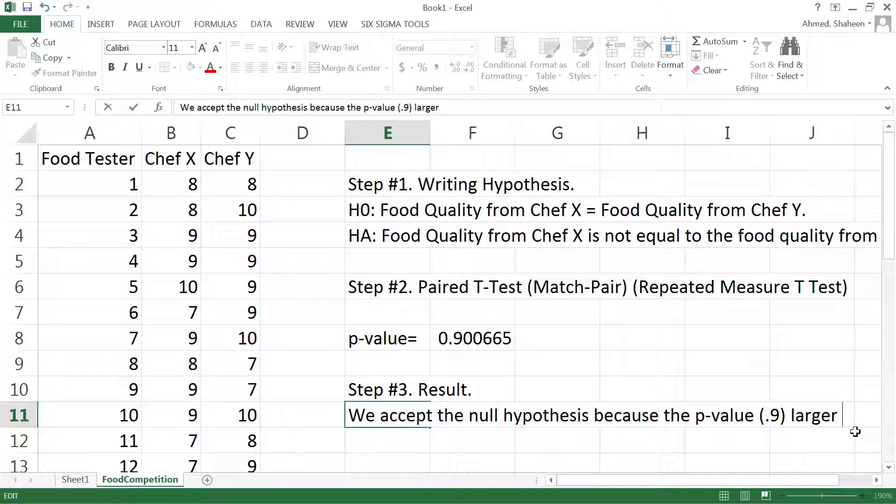
text( than the l)
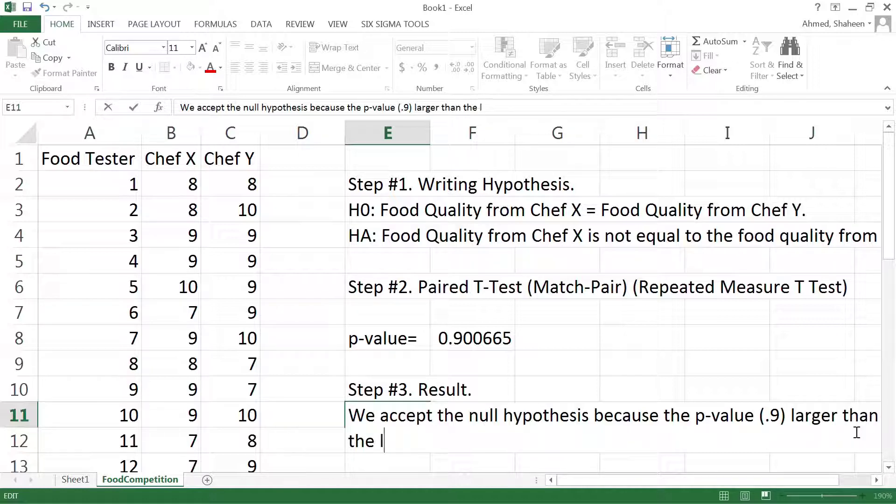
text(evel of sig)
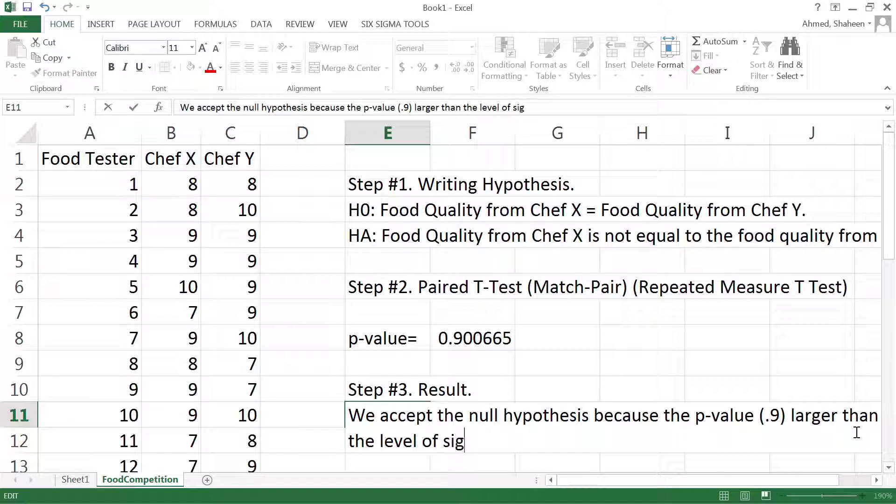
text(nficance ()
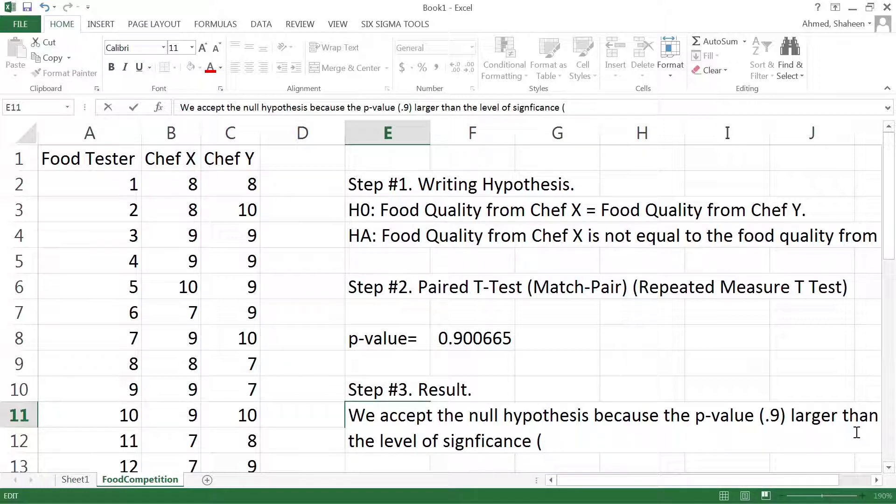
text(alpha )
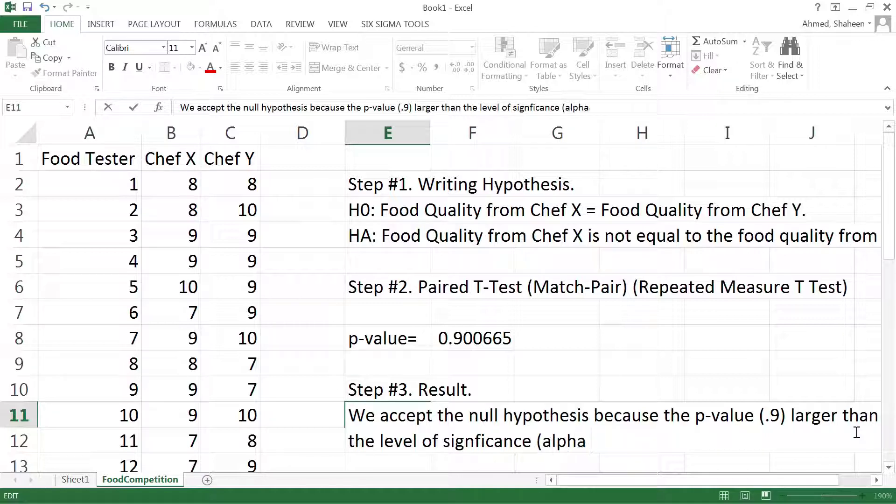
text(=0.05))
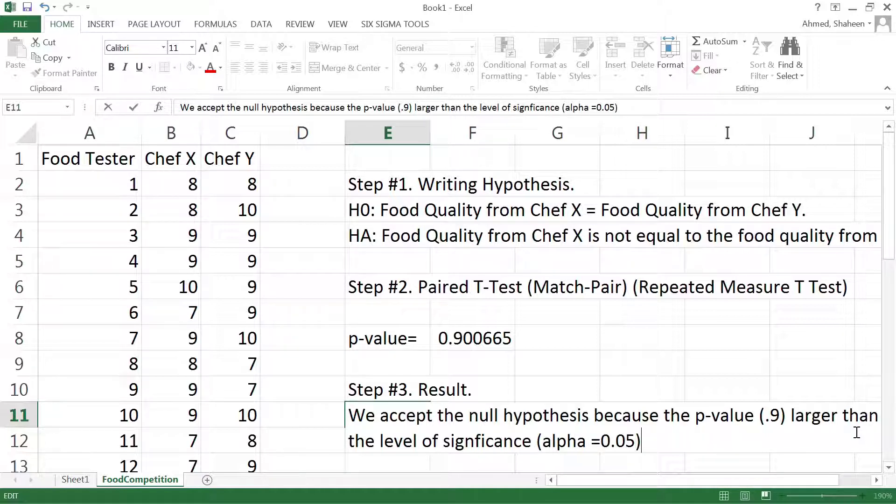
text(.)
scroll(728, 417, down, 1)
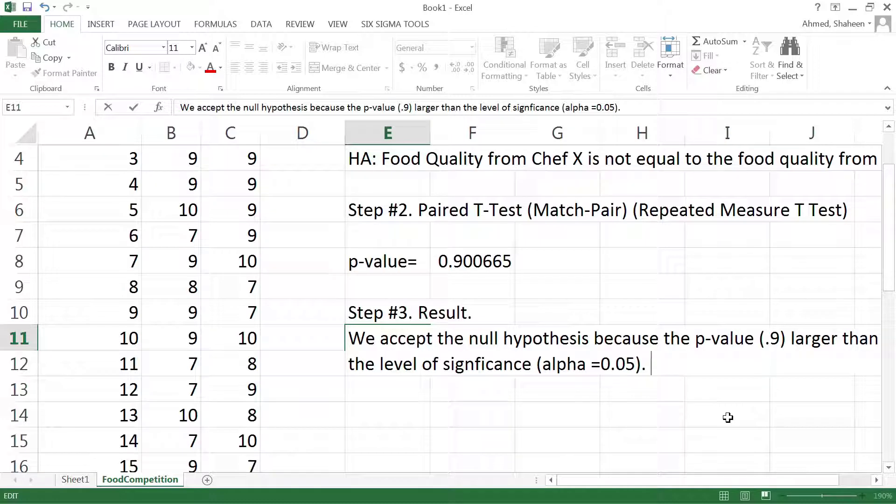
Commit the result sentence and enter 'Step #4. Contextual Conclusion' in cell E13
key(Return)
key(Return)
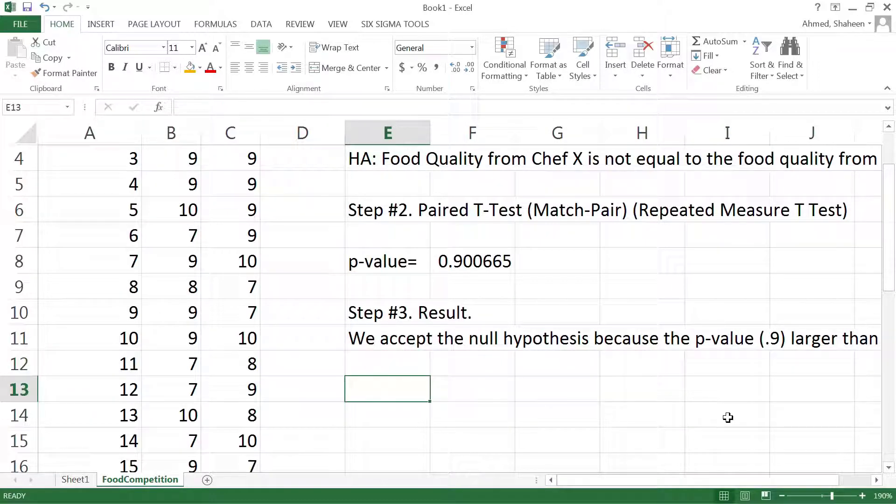
text(Ste)
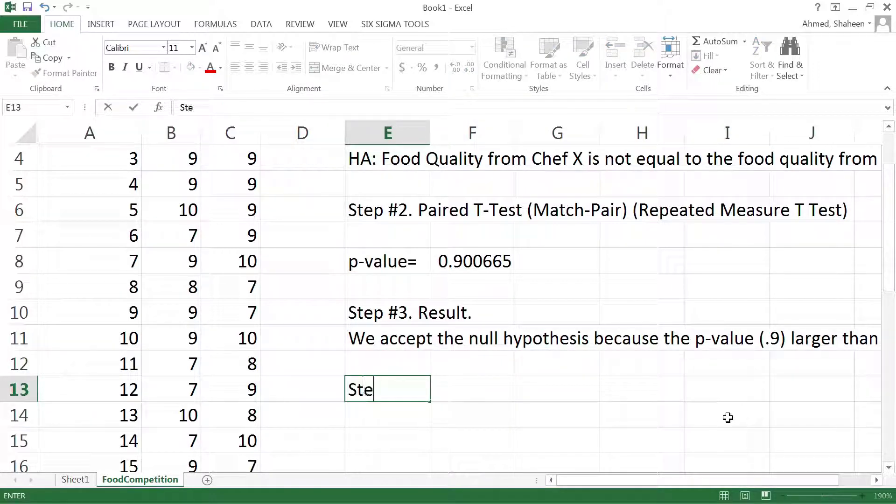
text(p #4)
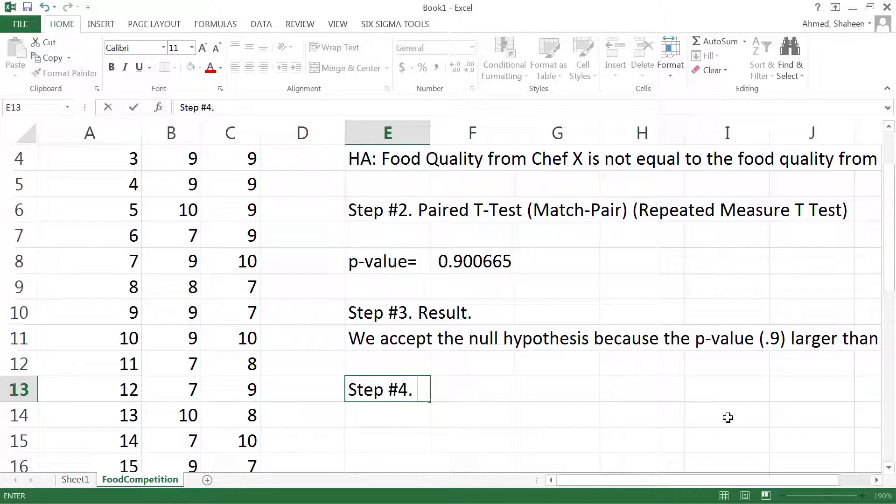
text(. Conte)
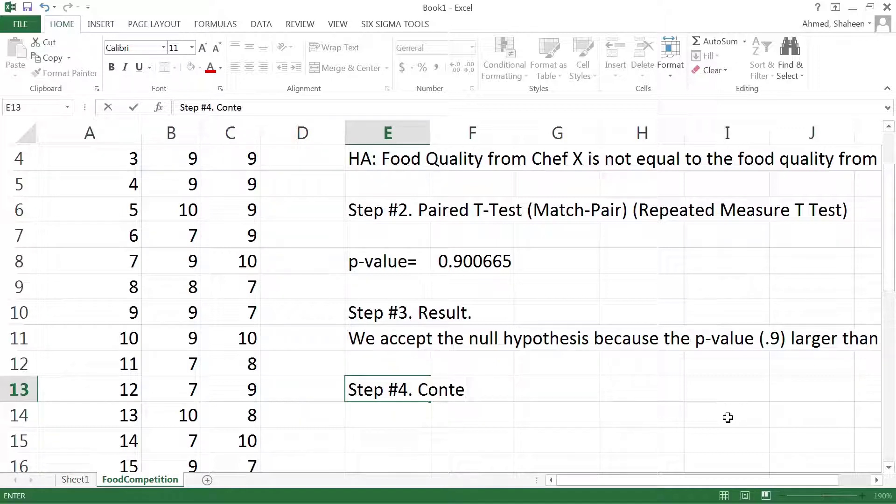
text(xtual )
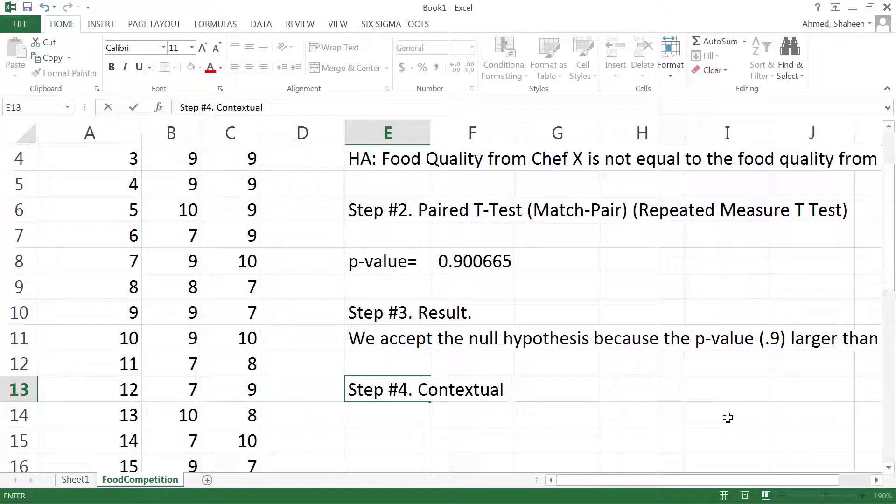
text(Conclusion)
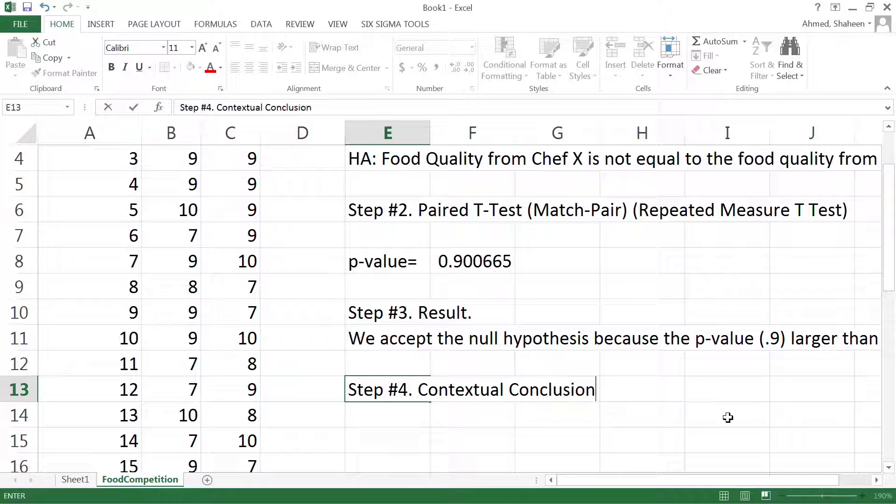
key(Return)
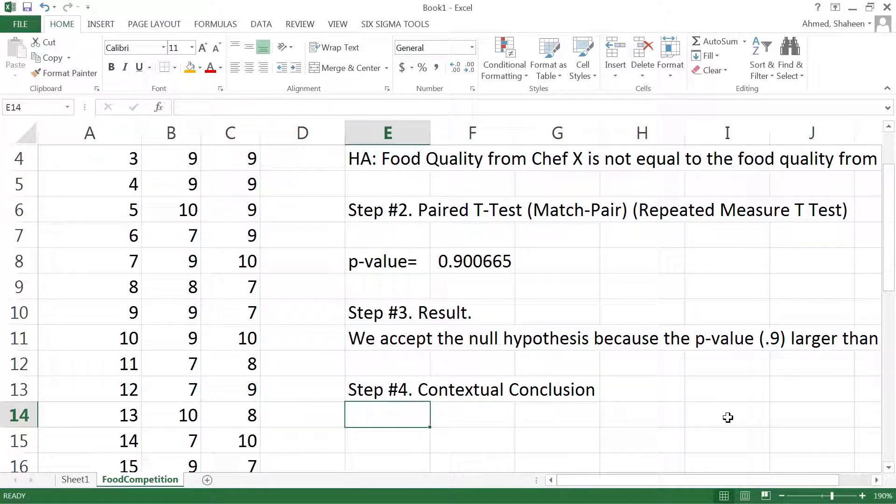
Enter 'Statistically, there is no difference in food quality between chef X and chef Y.' in E14
scroll(728, 418, up, 1)
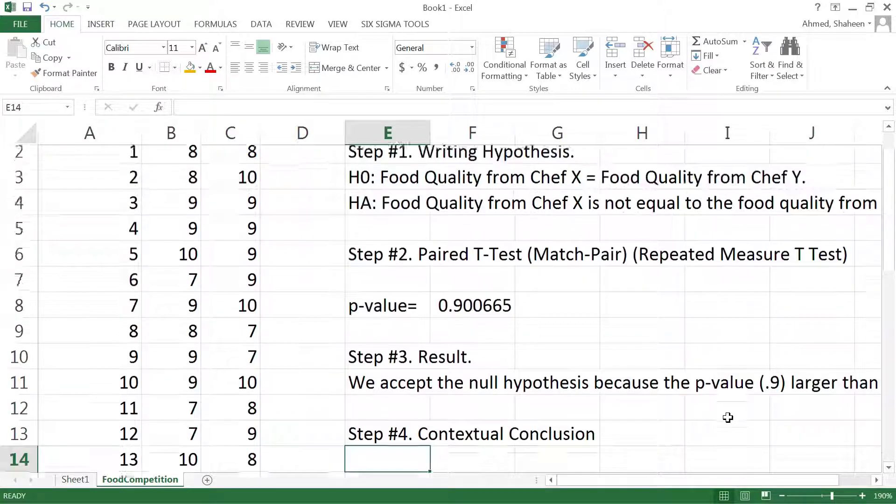
scroll(728, 417, down, 2)
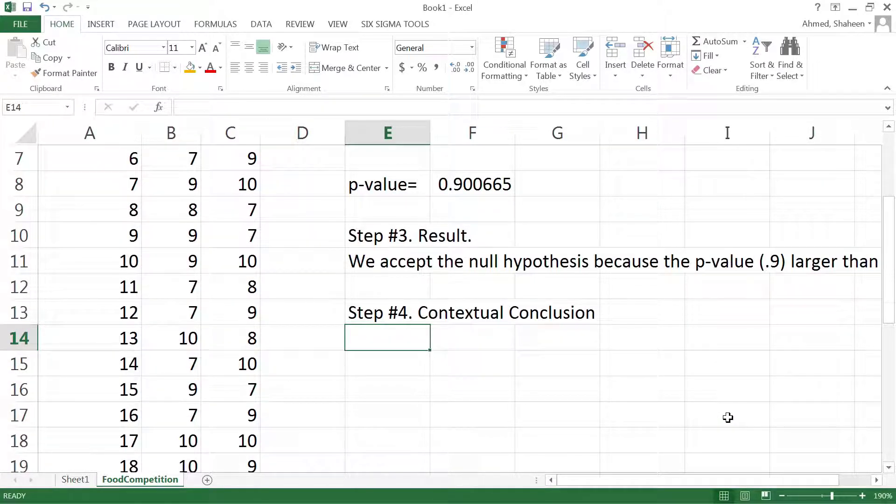
text(Sta)
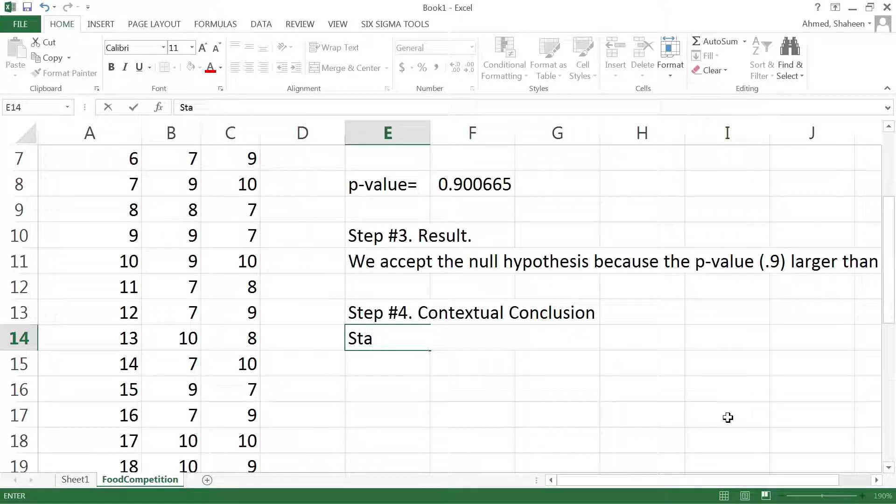
text(tistically)
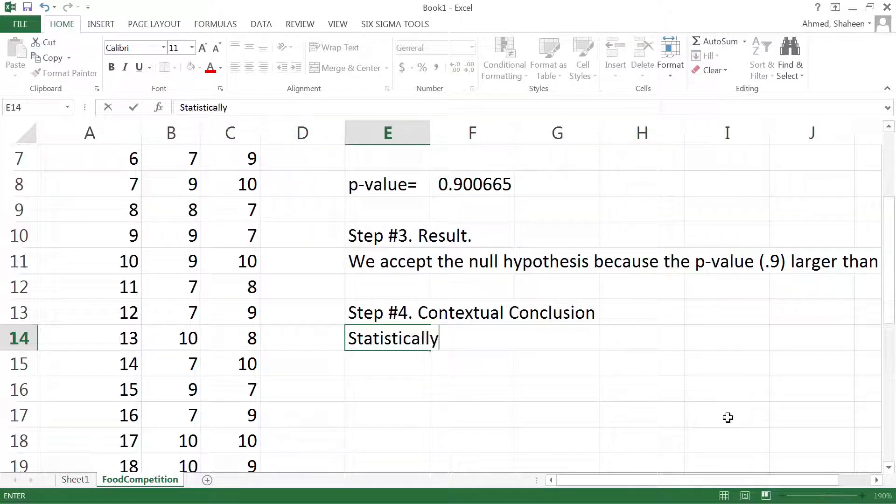
text(,)
text(T)
key(BackSpace)
text(thre)
key(BackSpace)
key(BackSpace)
text(ere is no dif)
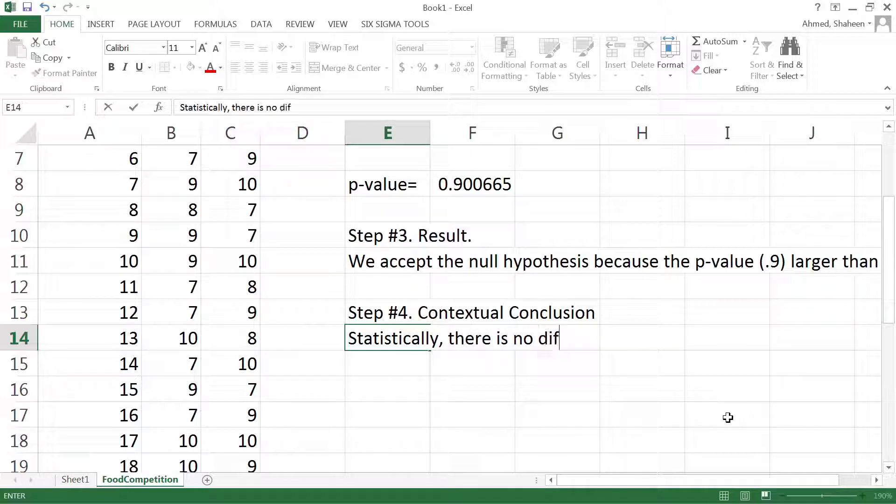
text(ference in )
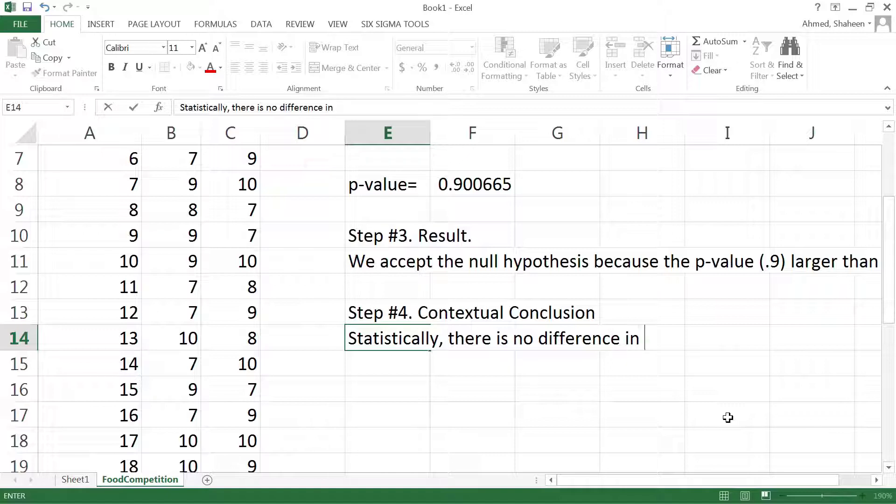
text(food qu)
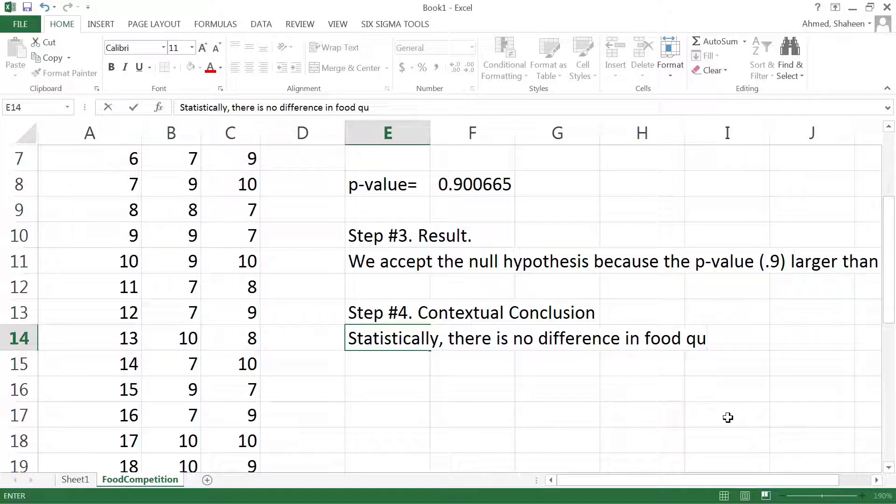
text(ality betwee)
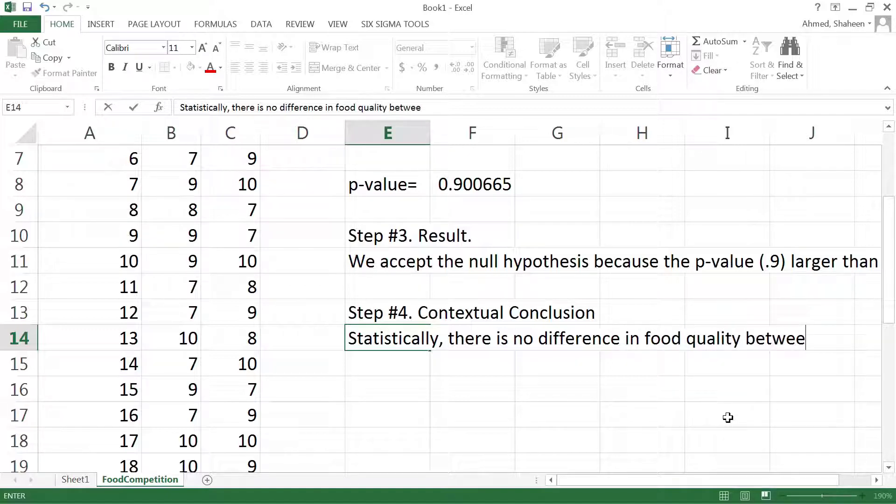
text(n chex)
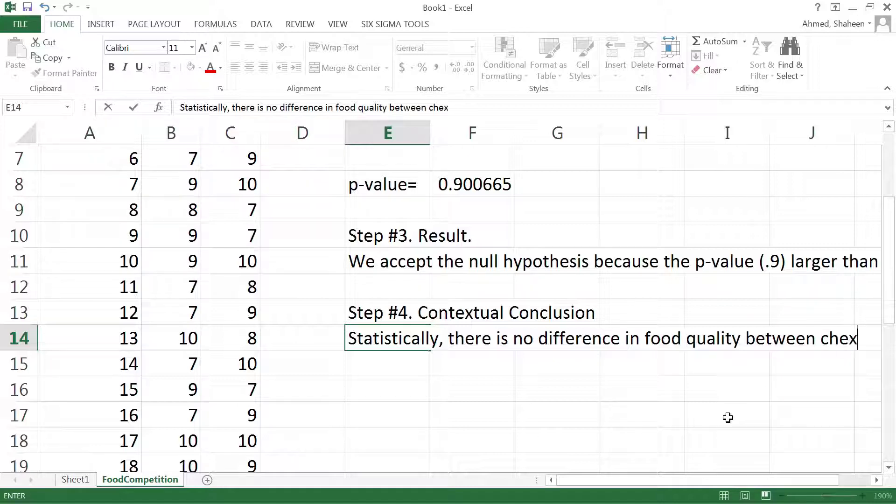
key(BackSpace)
text(f X and)
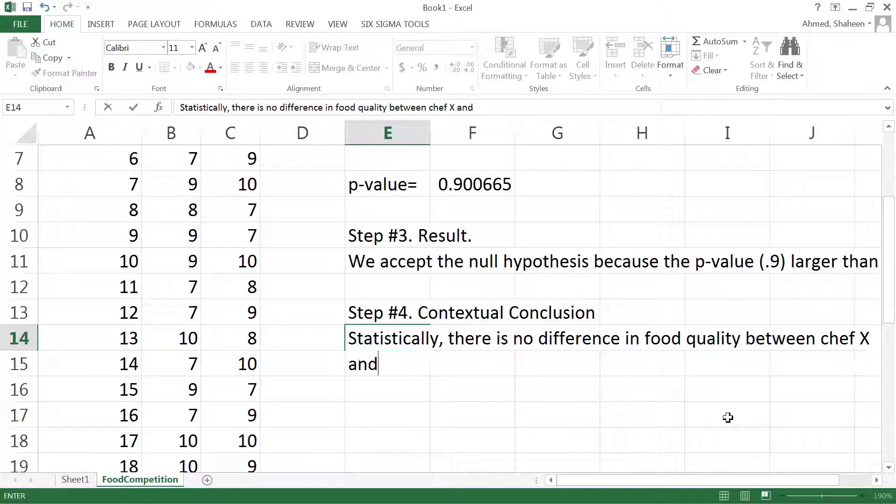
text( chef Y.)
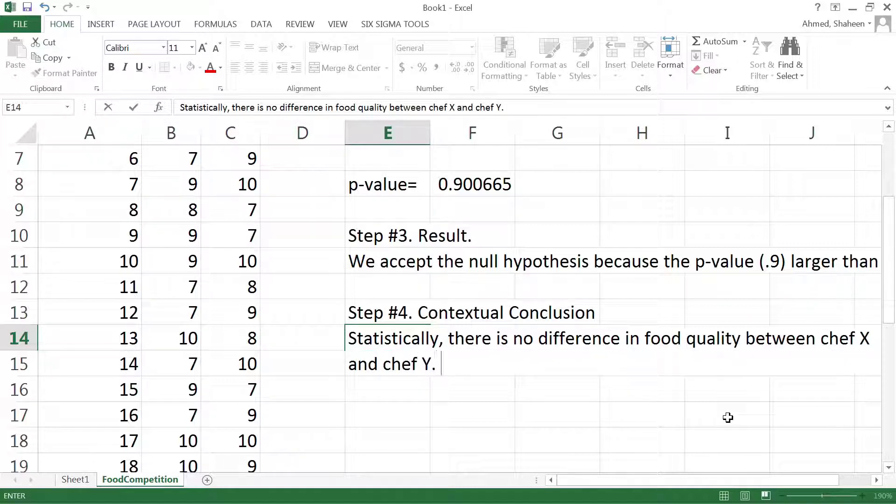
key(ctrl+Return)
key(Down)
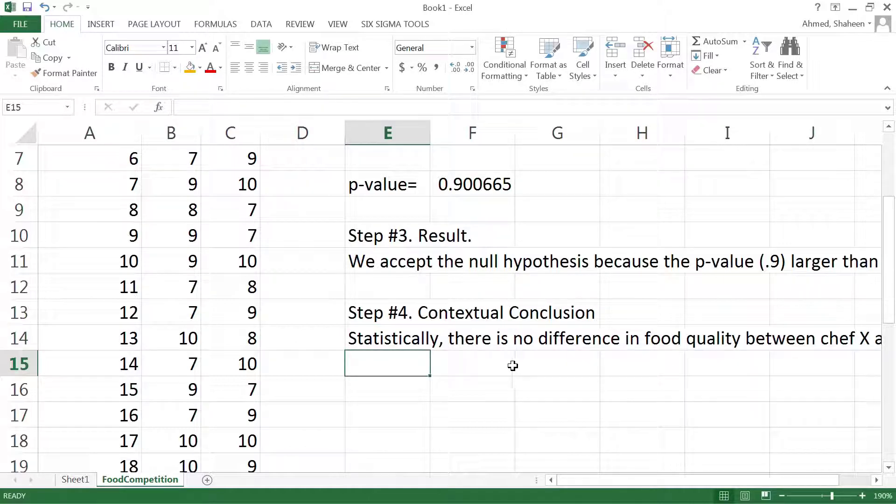
scroll(354, 332, up, 2)
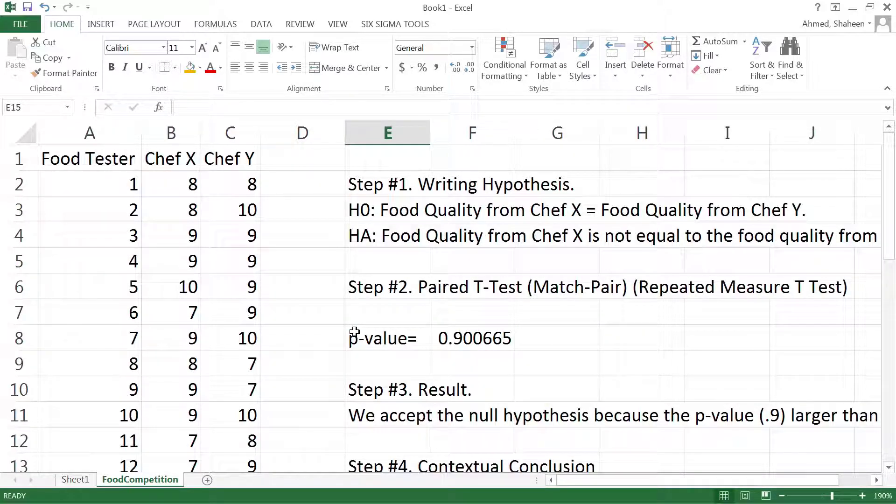